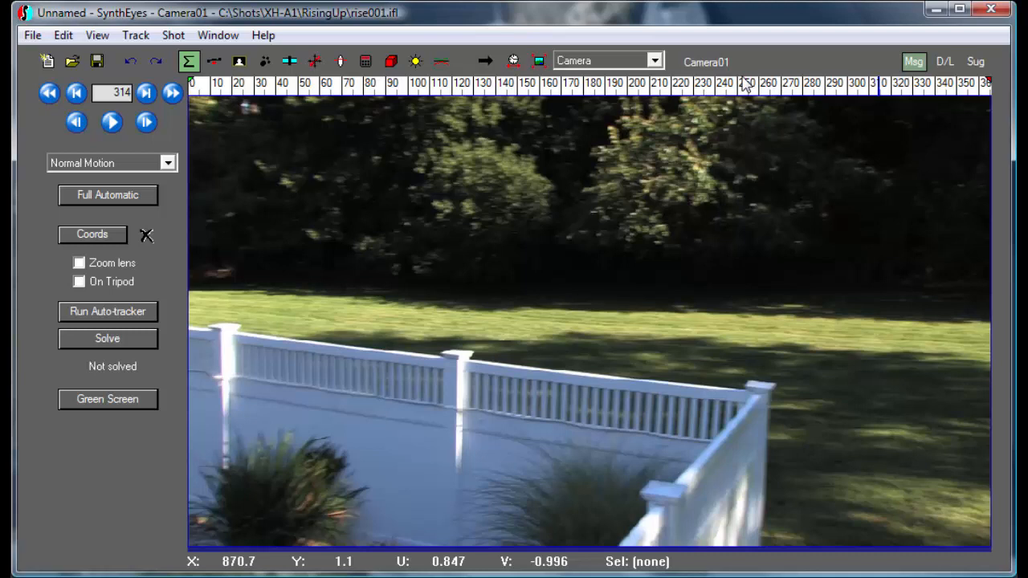
# - Scrub the shot to find the end of its first section and set the shot's end frame to 230
pyautogui.moveTo(786, 87); pyautogui.dragTo(831, 87)
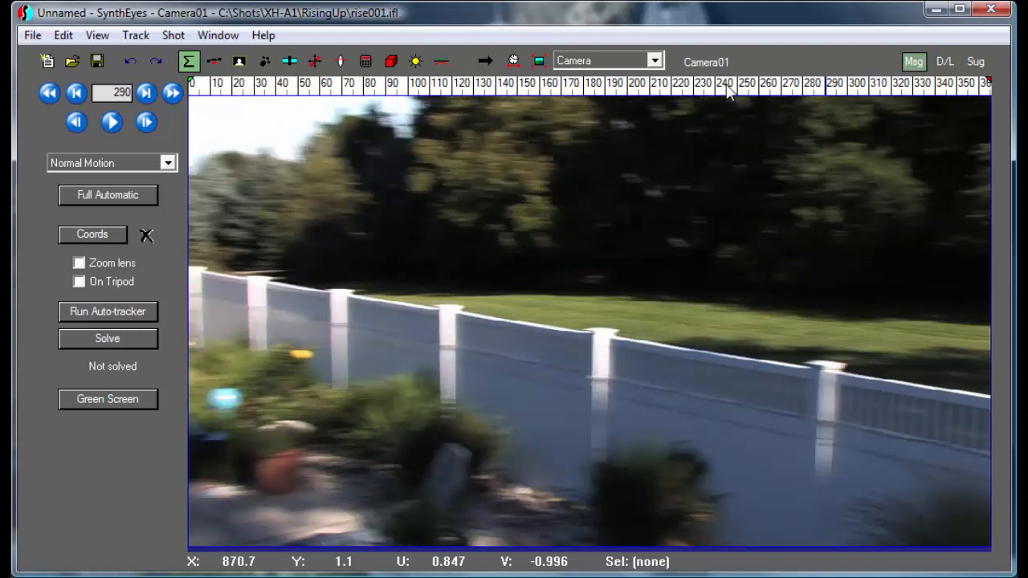
pyautogui.click(677, 89)
pyautogui.moveTo(676, 89)
pyautogui.mouseDown()
pyautogui.moveTo(785, 86)
pyautogui.moveTo(660, 87)
pyautogui.moveTo(736, 85)
pyautogui.moveTo(694, 87)
pyautogui.mouseUp()
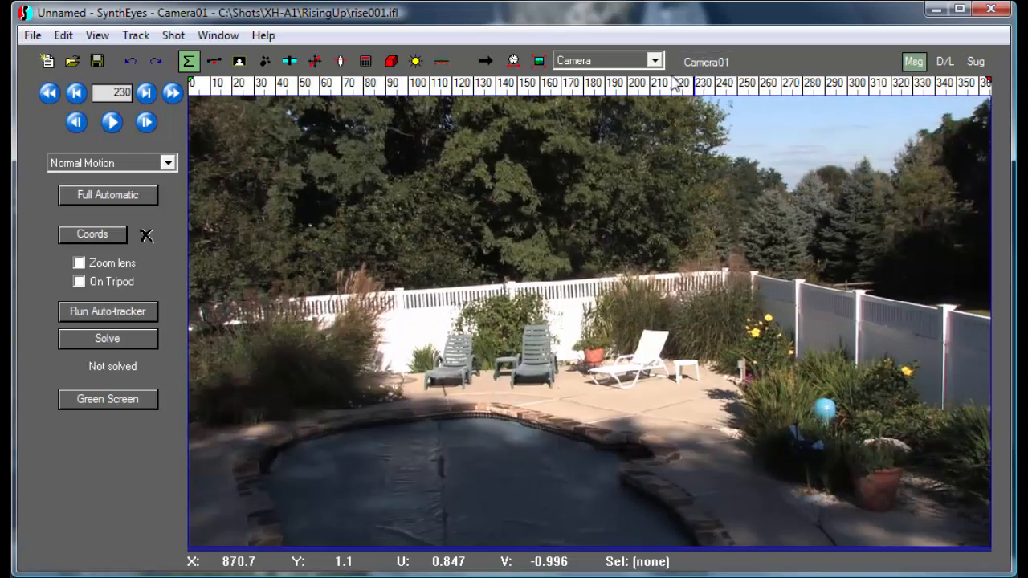
pyautogui.click(175, 37)
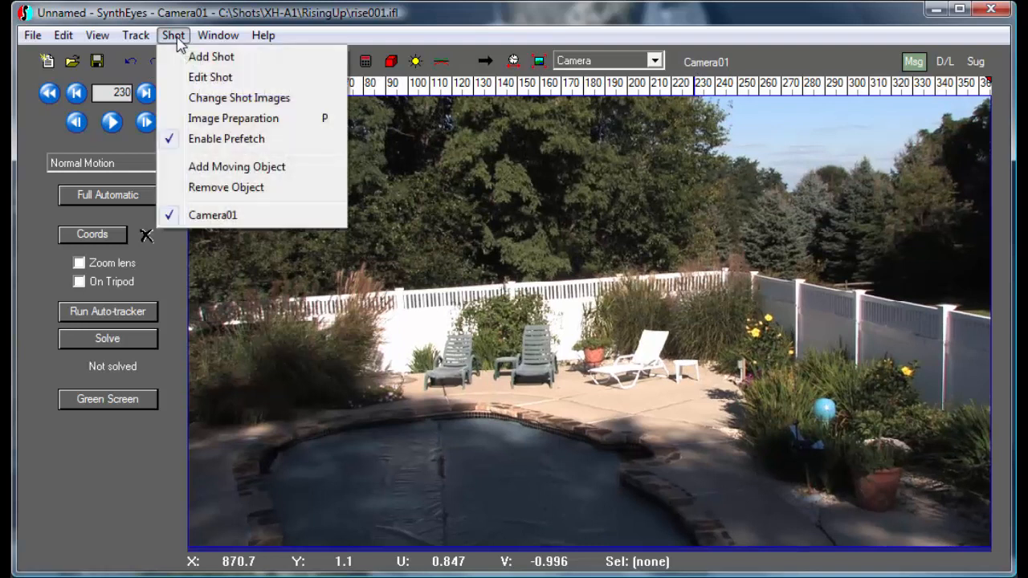
pyautogui.click(232, 81)
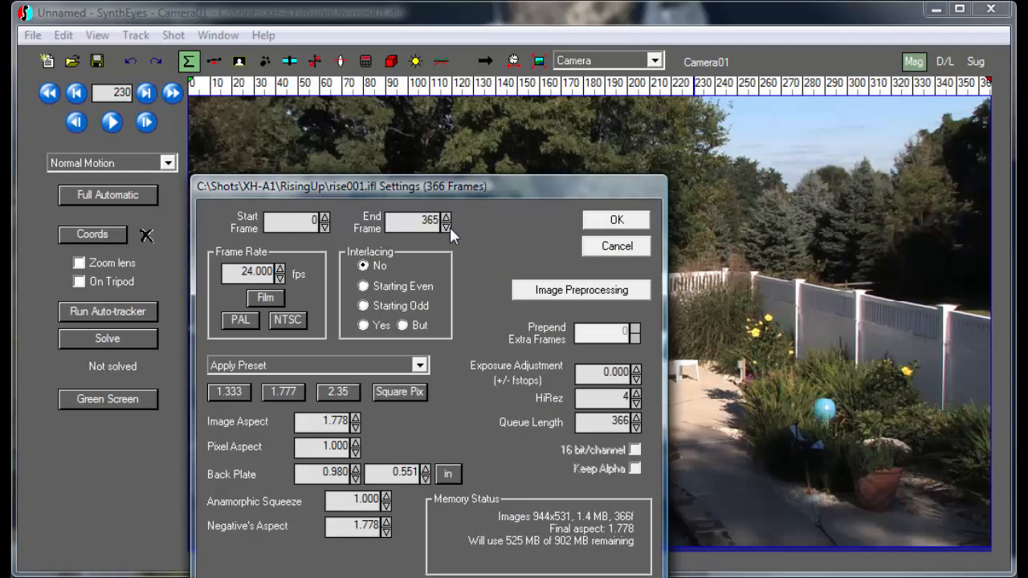
pyautogui.moveTo(446, 226); pyautogui.dragTo(446, 344)
pyautogui.moveTo(445, 334); pyautogui.dragTo(446, 334)
pyautogui.click(613, 220)
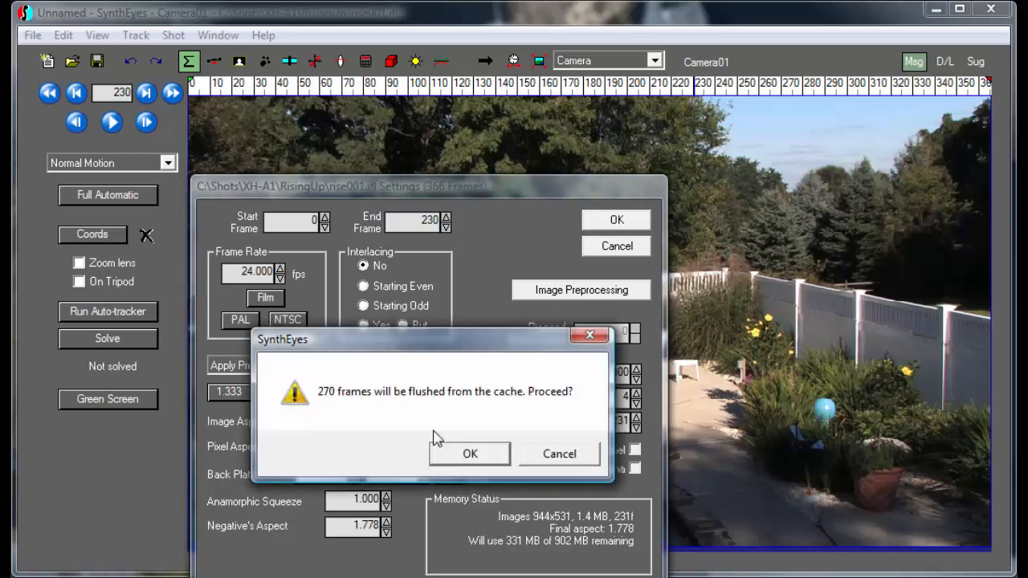
pyautogui.click(465, 451)
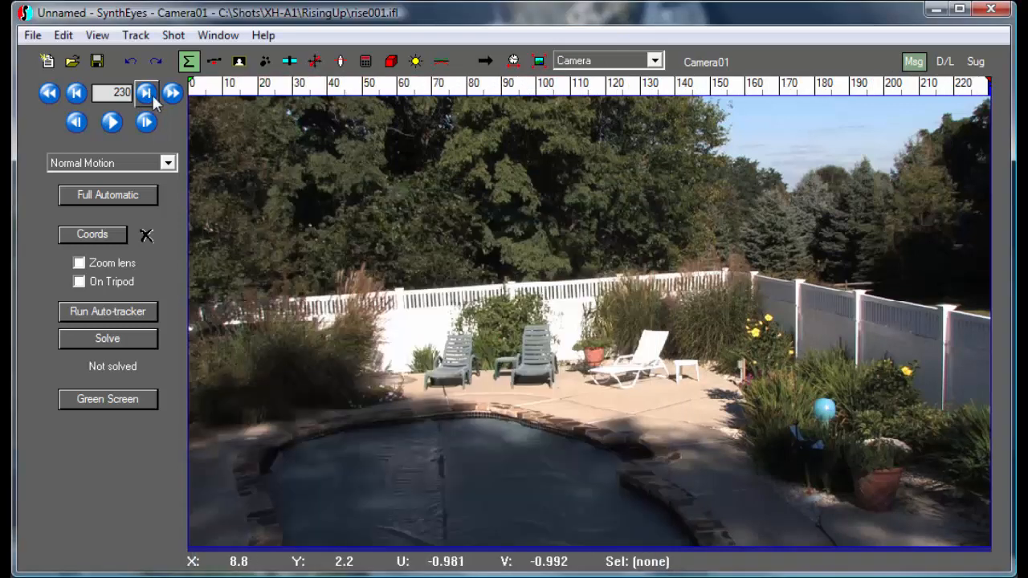
# - Run full automatic tracking and solving on the shortened shot
pyautogui.click(104, 195)
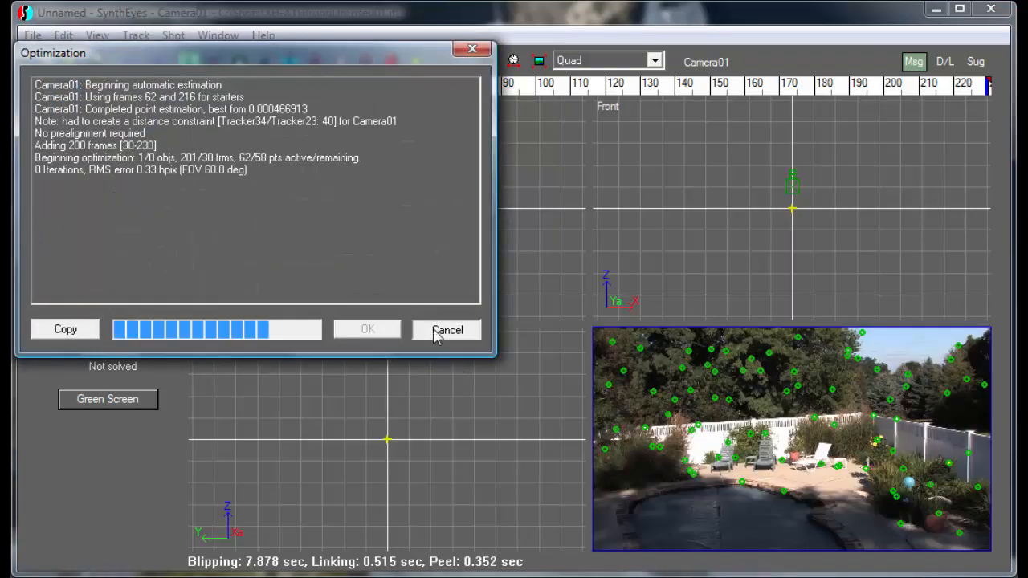
pyautogui.click(435, 335)
pyautogui.click(367, 330)
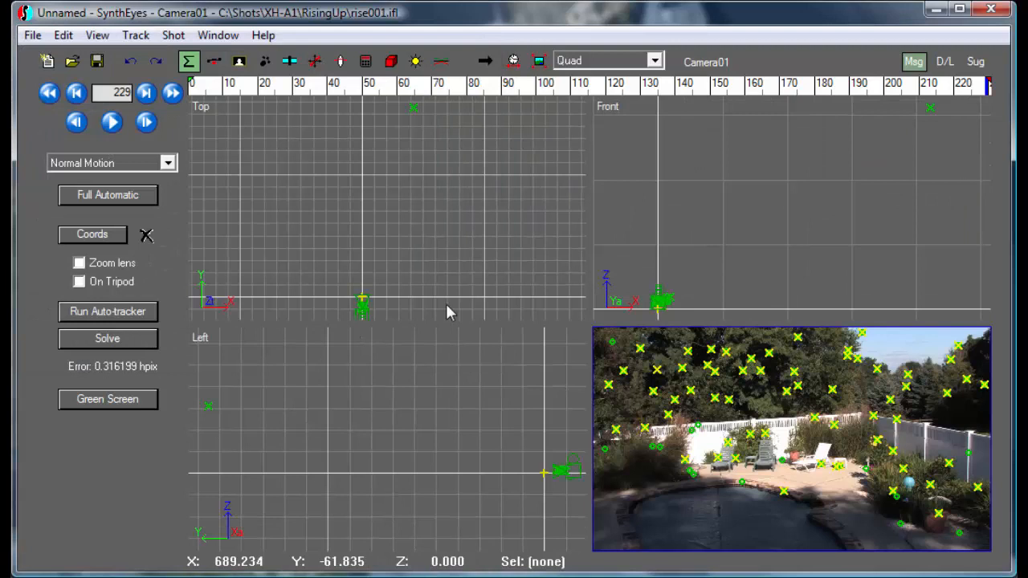
# - In the full Camera view, delete the trackers in the sky and along the distant treetops
pyautogui.click(647, 61)
pyautogui.click(625, 73)
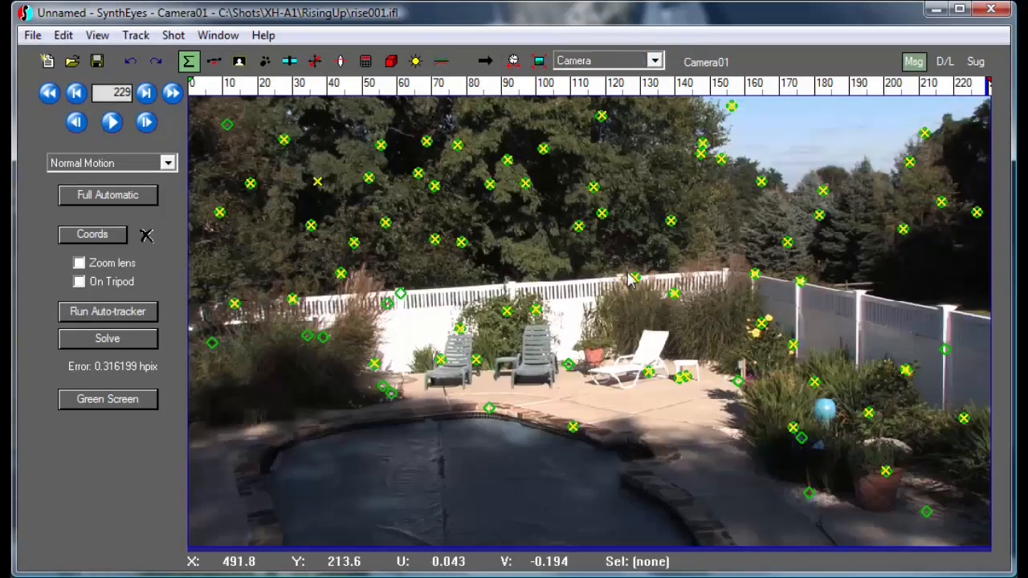
pyautogui.moveTo(725, 104)
pyautogui.mouseDown()
pyautogui.moveTo(688, 129)
pyautogui.moveTo(778, 188)
pyautogui.moveTo(910, 197)
pyautogui.moveTo(940, 122)
pyautogui.mouseUp()
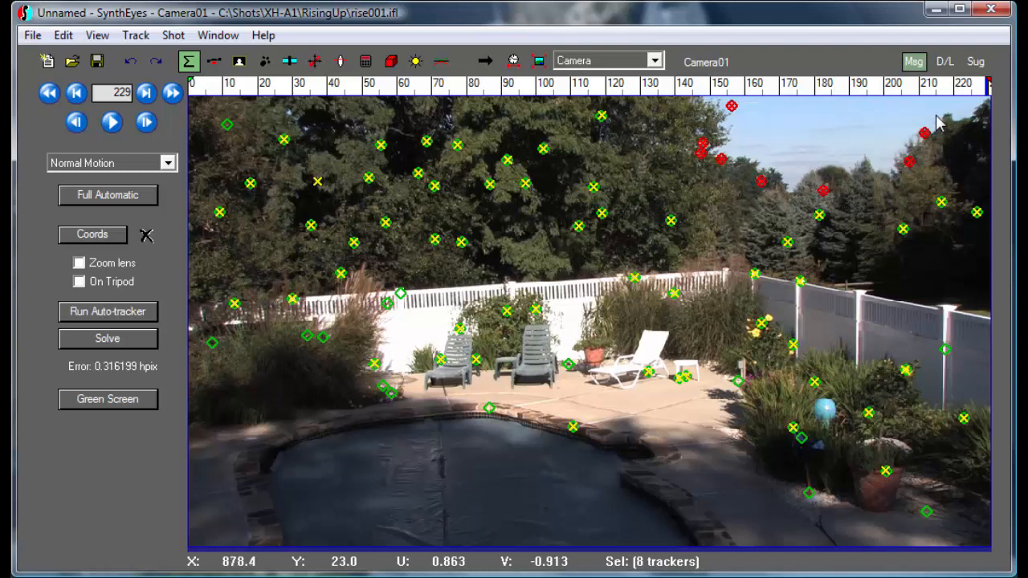
pyautogui.press('Delete')
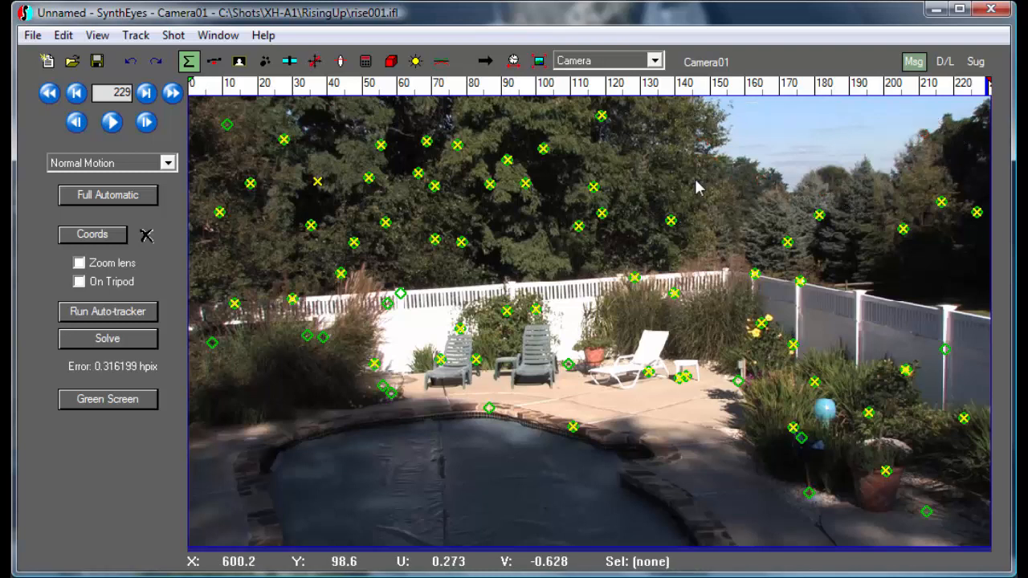
pyautogui.moveTo(696, 212)
pyautogui.mouseDown()
pyautogui.moveTo(855, 273)
pyautogui.moveTo(932, 193)
pyautogui.moveTo(894, 184)
pyautogui.mouseUp()
pyautogui.press('Delete')
# - At frame 53, delete the trackers in the middle of the pool cover
pyautogui.moveTo(456, 84)
pyautogui.mouseDown()
pyautogui.moveTo(247, 80)
pyautogui.moveTo(371, 84)
pyautogui.mouseUp()
pyautogui.moveTo(398, 426)
pyautogui.mouseDown()
pyautogui.moveTo(390, 455)
pyautogui.moveTo(436, 417)
pyautogui.mouseUp()
pyautogui.press('Delete')
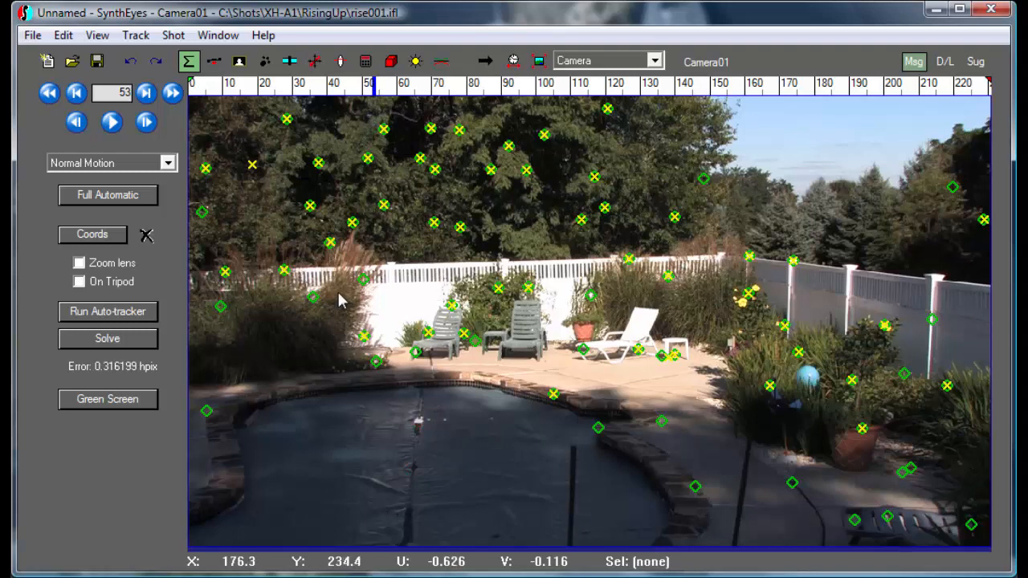
# - Check the remaining trackers across the shot and solve the camera again with the Automatic solver mode
pyautogui.moveTo(412, 91); pyautogui.dragTo(880, 90)
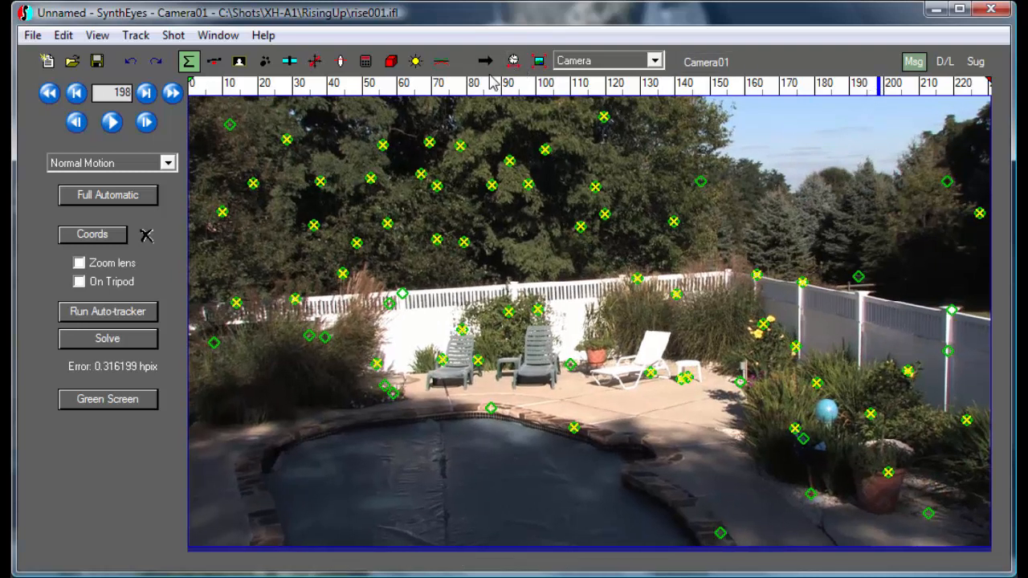
pyautogui.moveTo(478, 87); pyautogui.dragTo(265, 87)
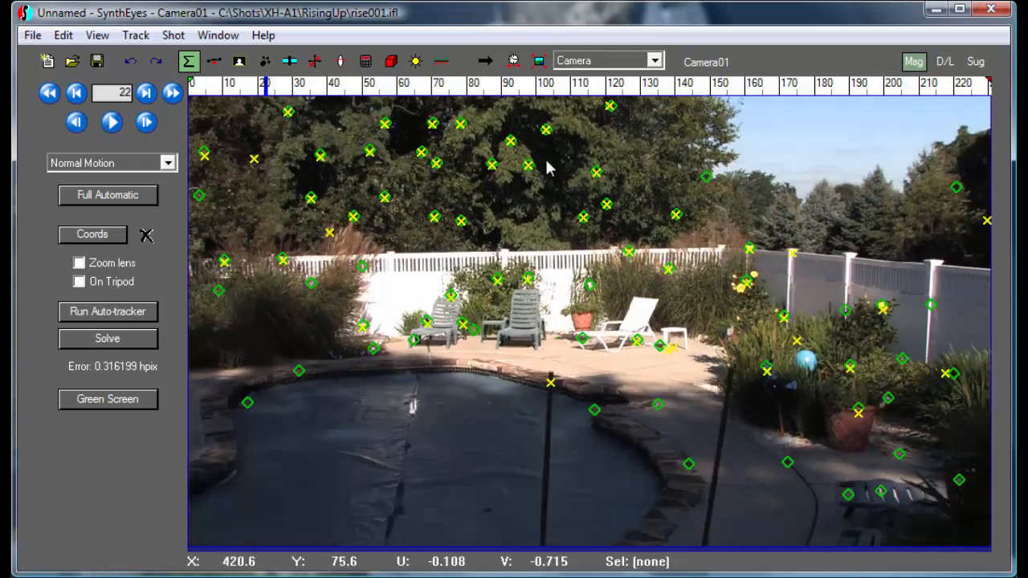
pyautogui.click(365, 60)
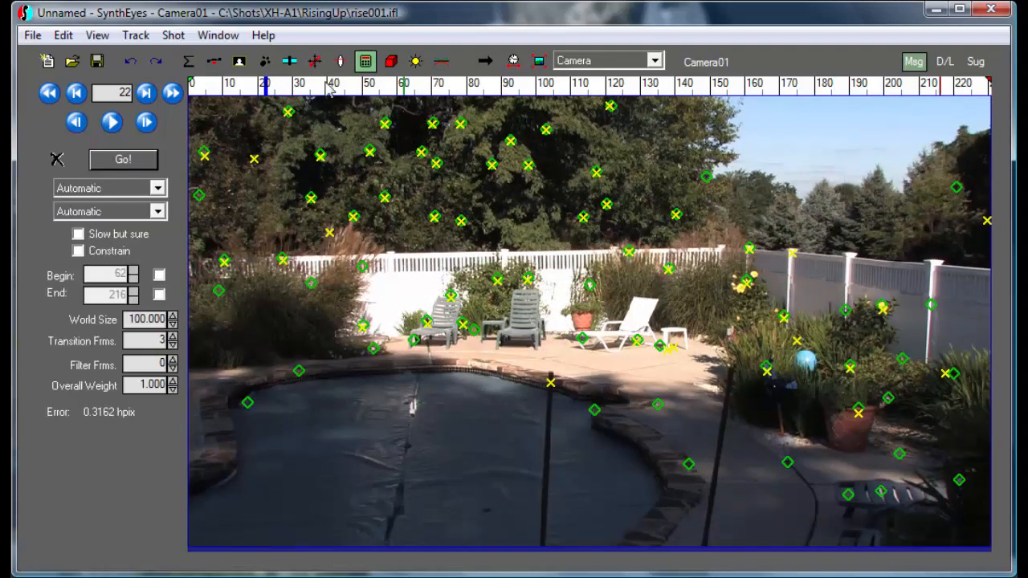
pyautogui.click(120, 159)
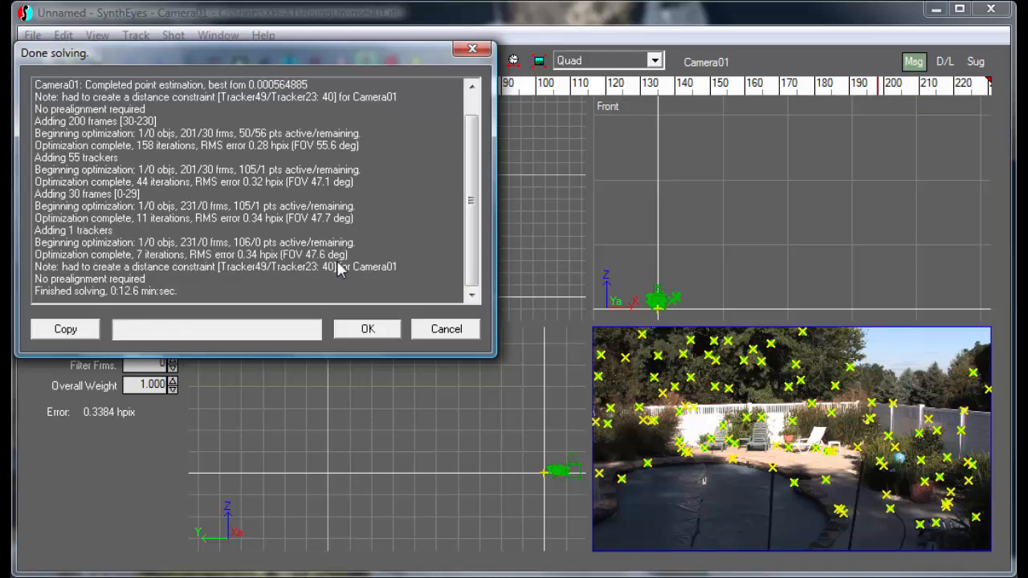
pyautogui.click(366, 330)
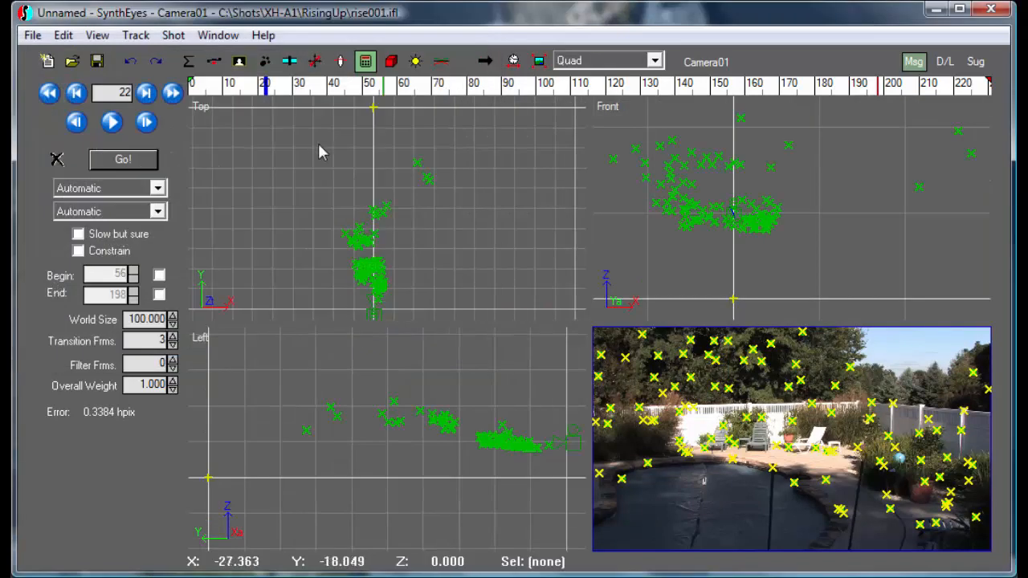
# - Go to frame 0 and inspect the solved field of view in the lens settings
pyautogui.moveTo(284, 88)
pyautogui.mouseDown()
pyautogui.moveTo(190, 88)
pyautogui.moveTo(1003, 109)
pyautogui.moveTo(601, 94)
pyautogui.moveTo(990, 92)
pyautogui.moveTo(191, 88)
pyautogui.mouseUp()
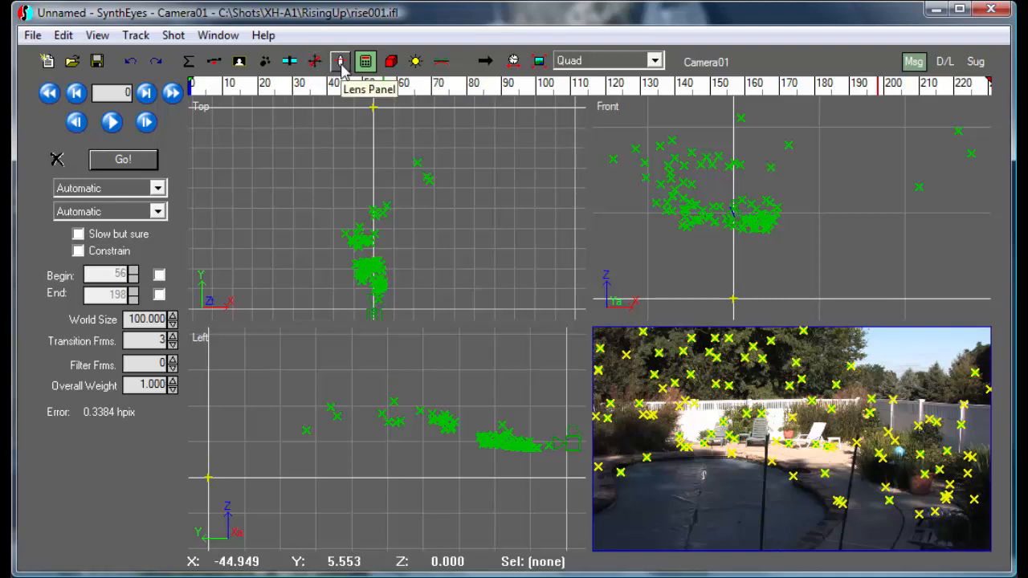
pyautogui.click(341, 64)
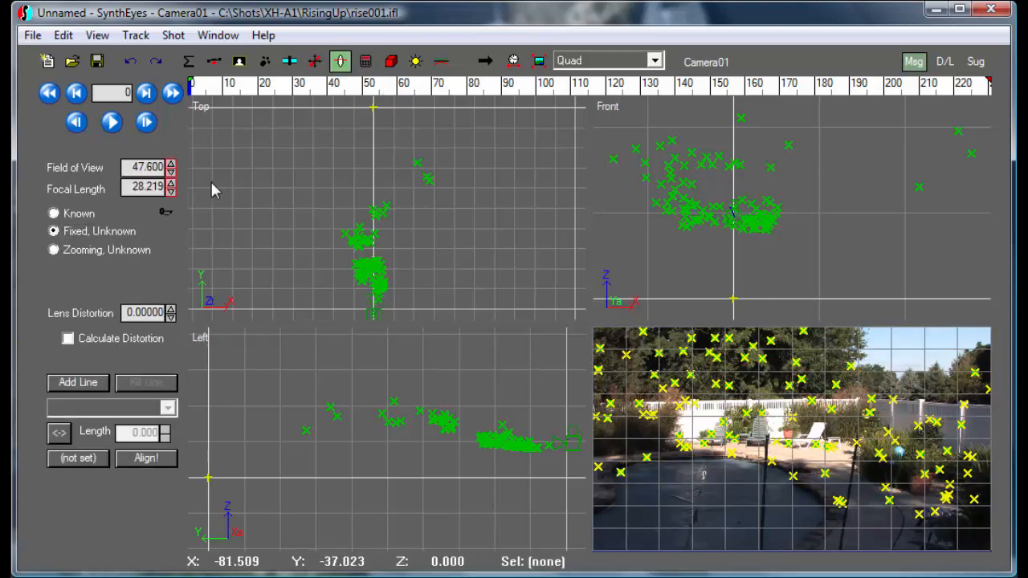
pyautogui.doubleClick(143, 167)
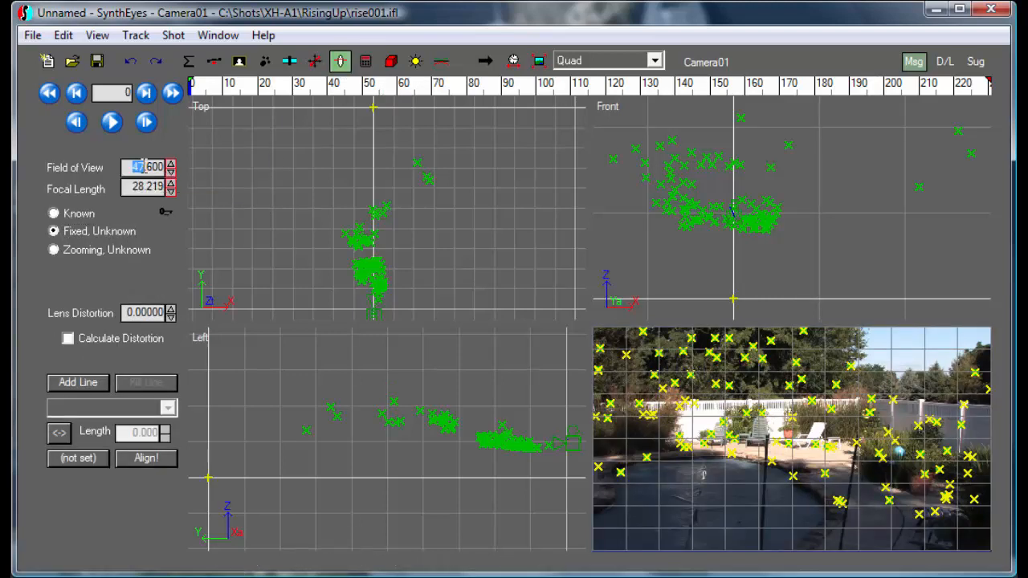
pyautogui.moveTo(125, 167); pyautogui.dragTo(161, 167)
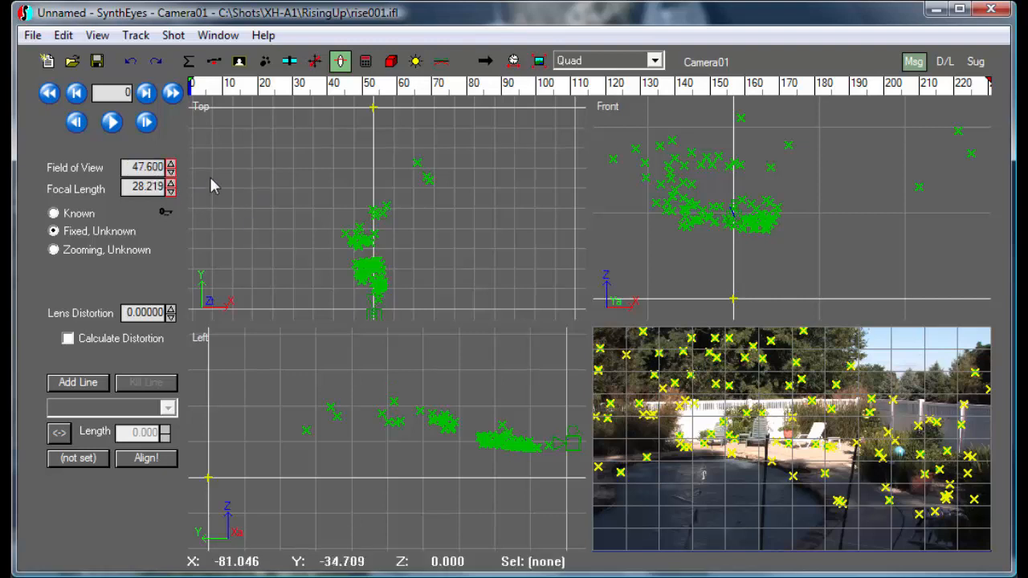
pyautogui.moveTo(129, 166); pyautogui.dragTo(160, 164)
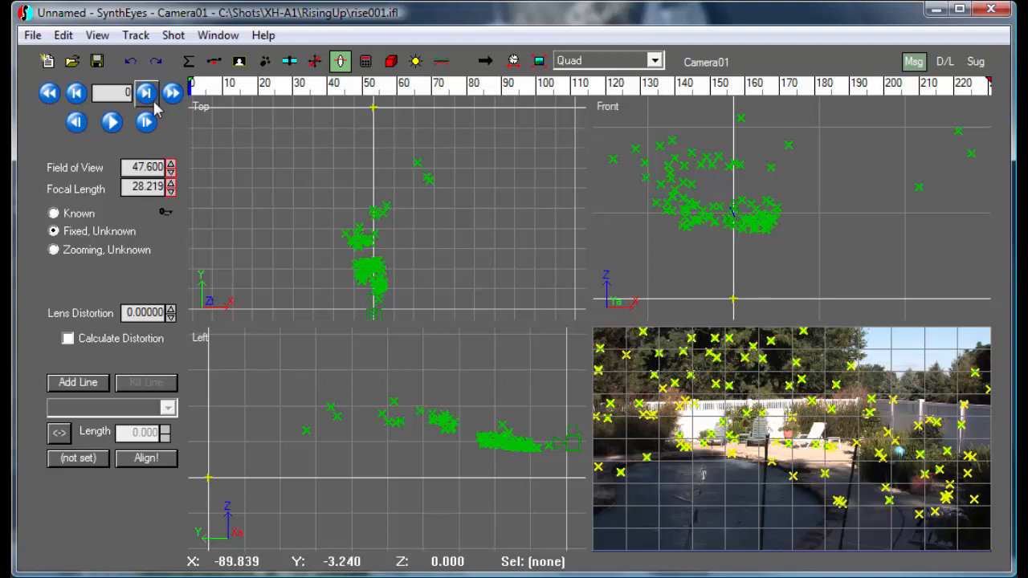
# - Save the solved scene under the new name risePart1 in the RisingUp folder
pyautogui.click(32, 35)
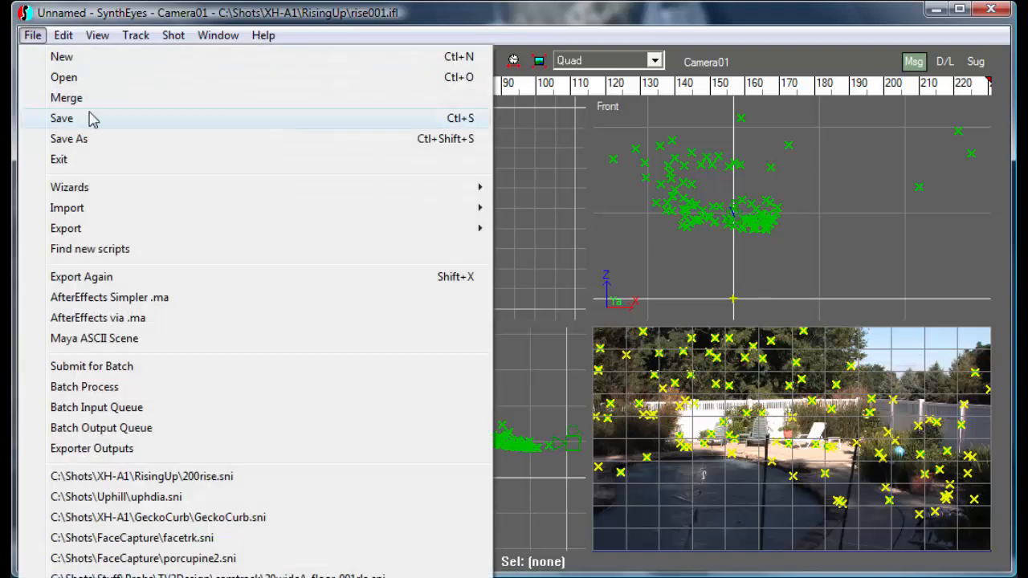
pyautogui.click(85, 138)
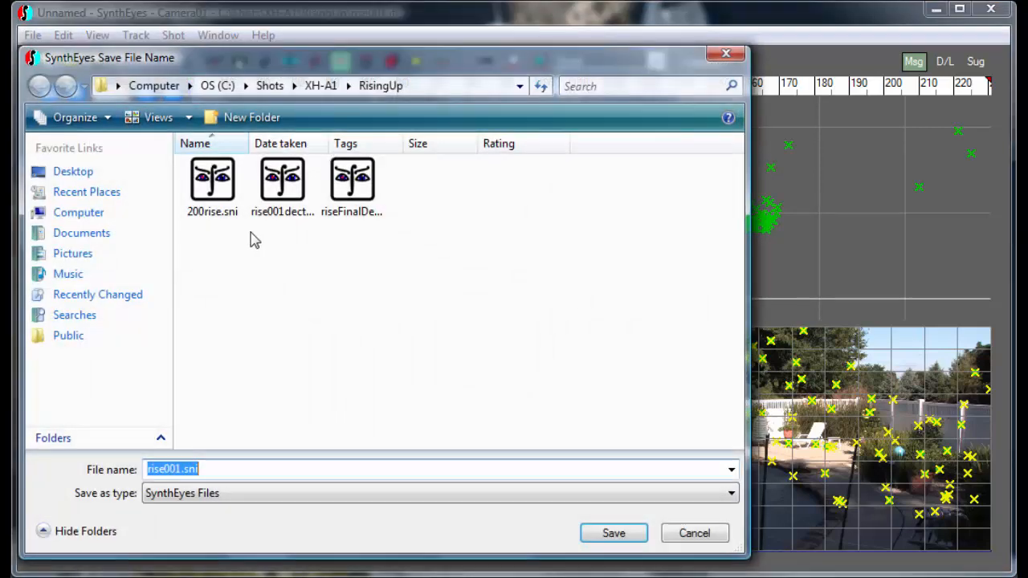
pyautogui.write('r')
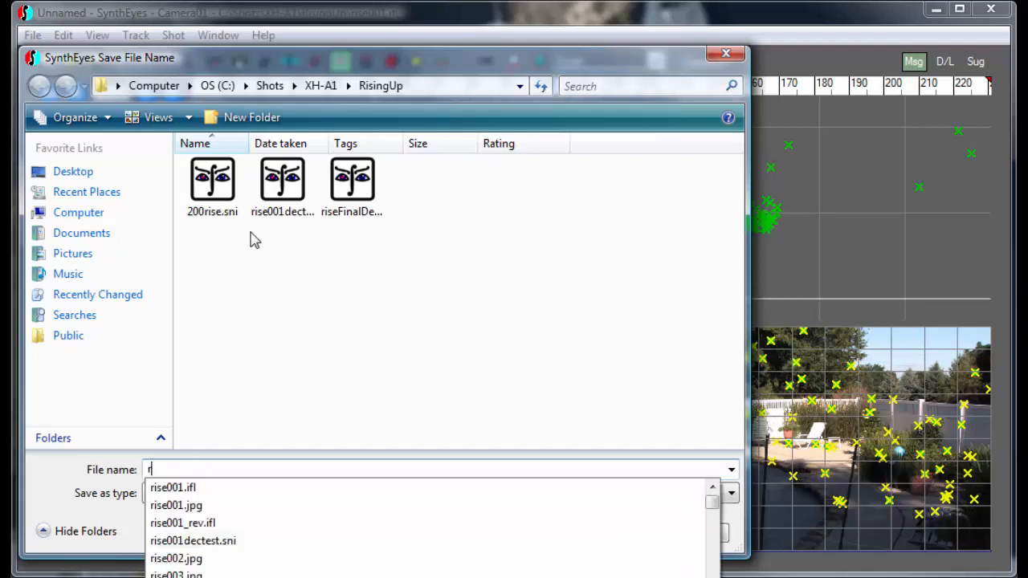
pyautogui.write('isePart12')
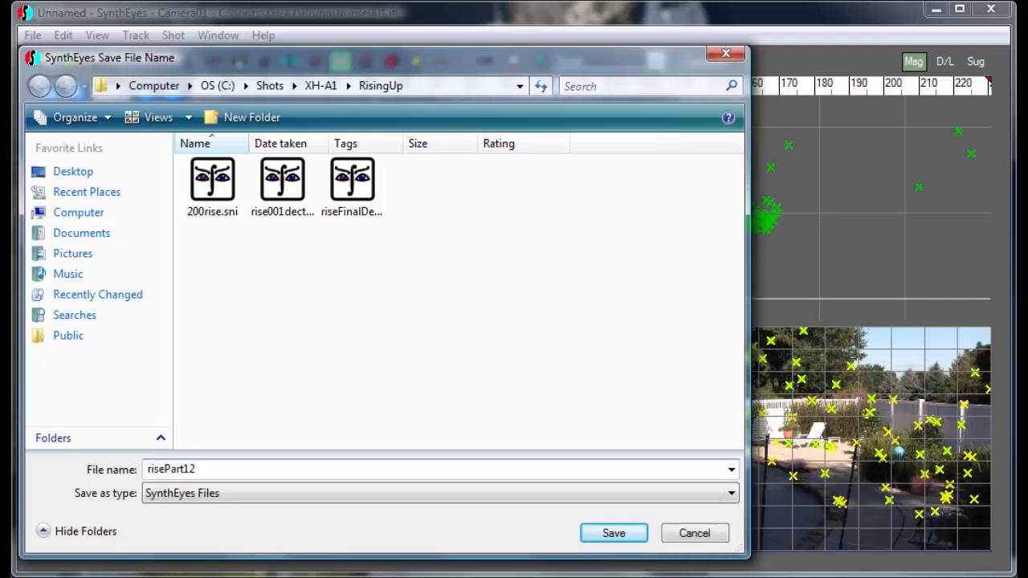
pyautogui.press('Return')
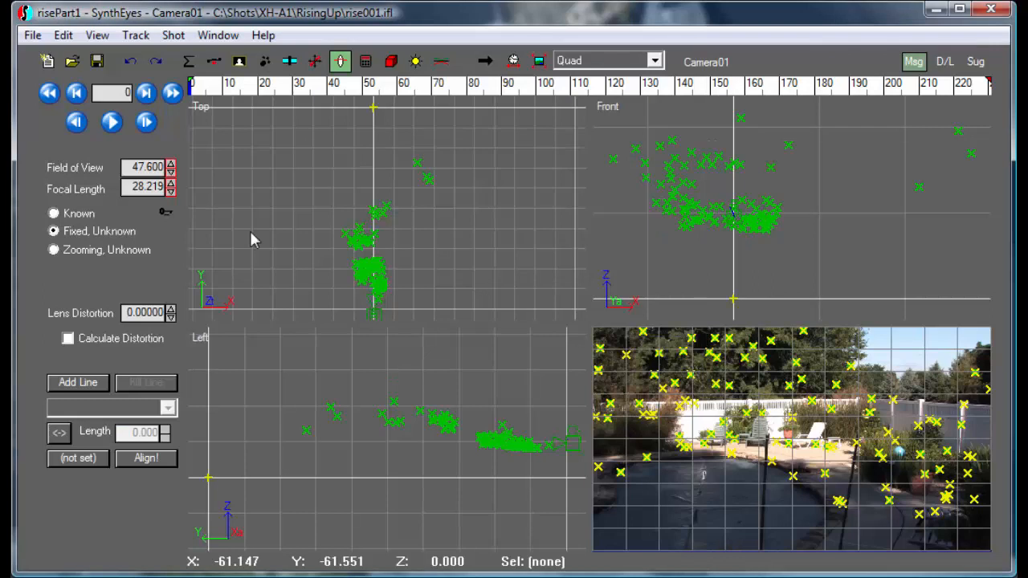
# - Create a new scene from the rise001.ifl image sequence with its start frame set to 230
pyautogui.click(33, 36)
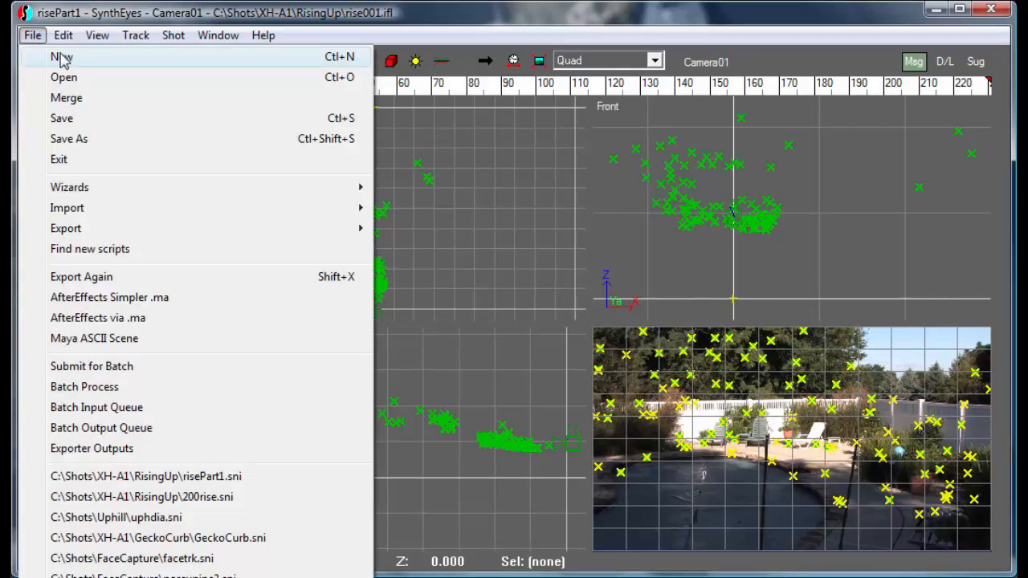
pyautogui.click(61, 57)
pyautogui.click(365, 193)
pyautogui.click(294, 188)
pyautogui.click(606, 533)
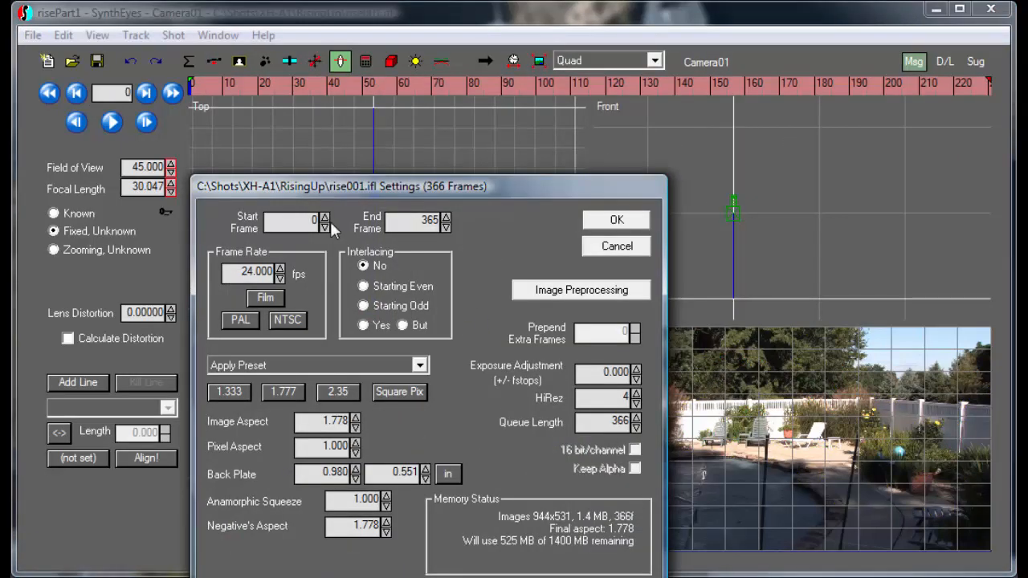
pyautogui.doubleClick(308, 221)
pyautogui.write('230')
pyautogui.click(605, 223)
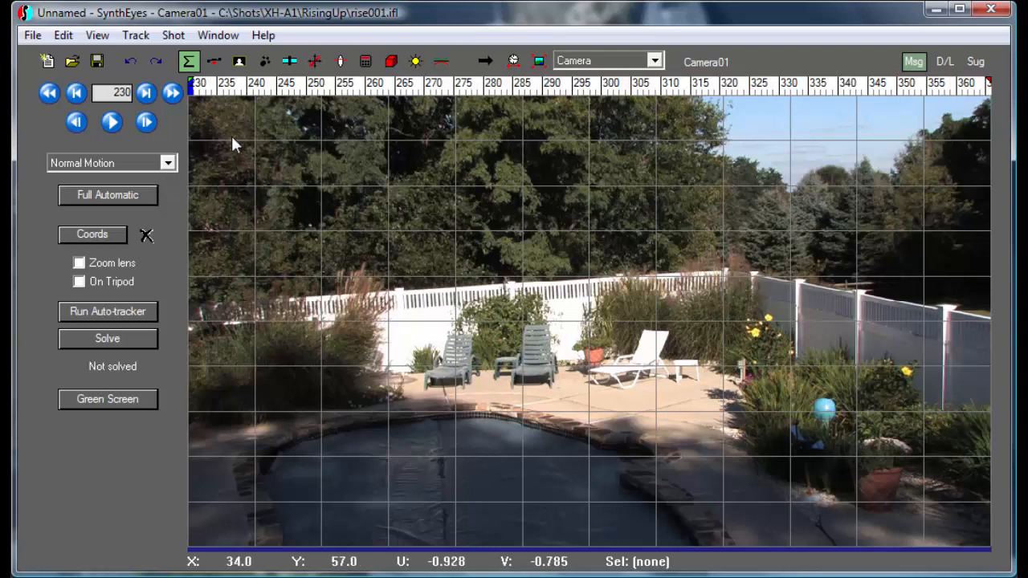
# - Set the new scene's lens field of view to 47.600 and its lens type to Known
pyautogui.click(340, 61)
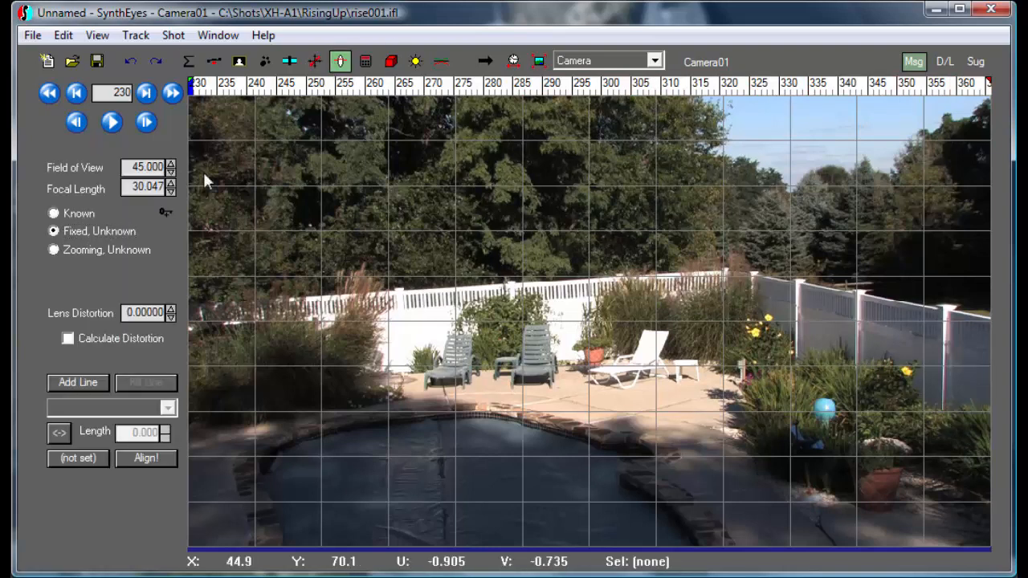
pyautogui.doubleClick(128, 167)
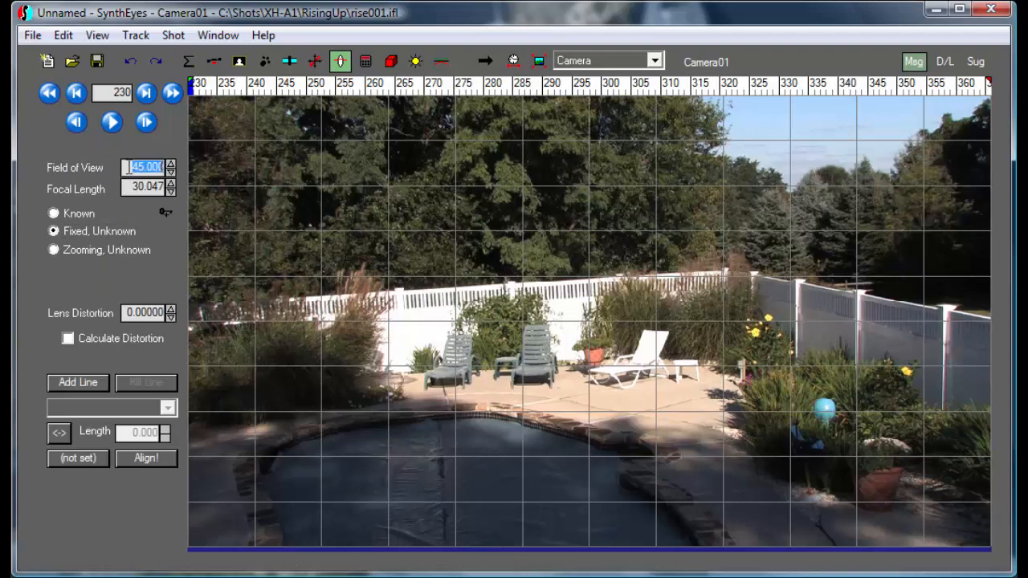
pyautogui.write('47.600')
pyautogui.click(55, 213)
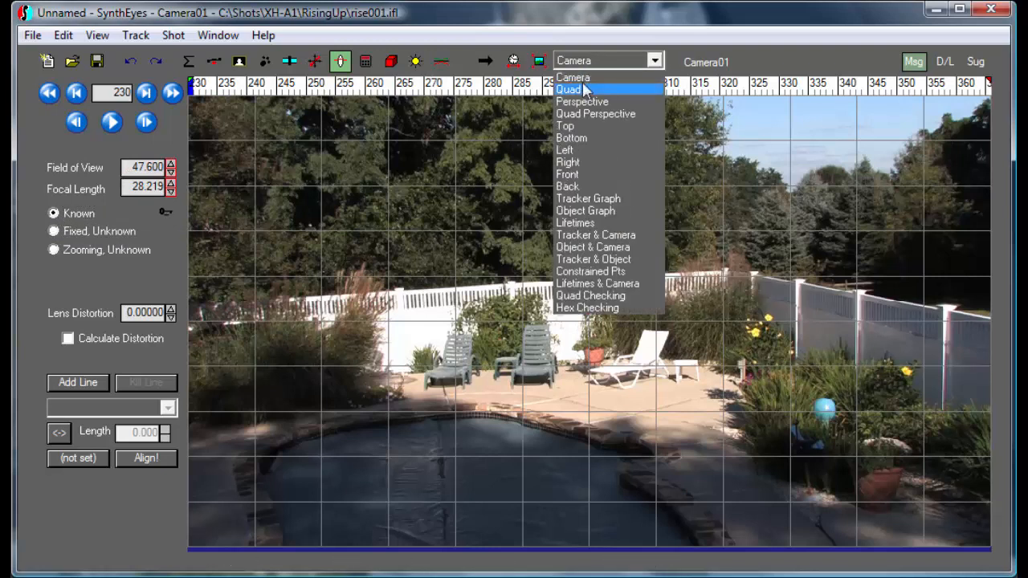
# - Enable On Tripod, run the full automatic track and solve with the Quad view shown, and accept the solution
pyautogui.click(579, 91)
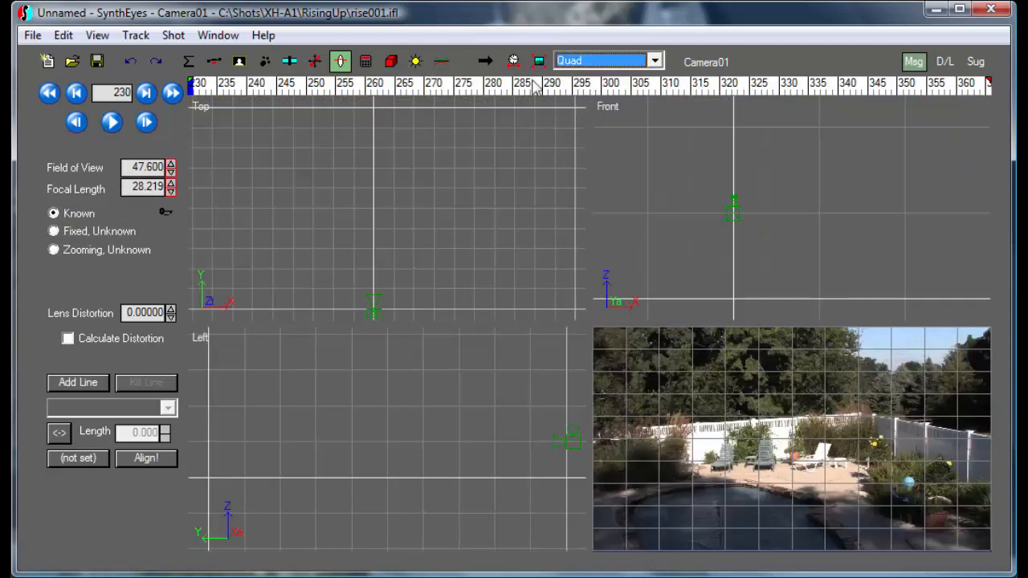
pyautogui.click(365, 61)
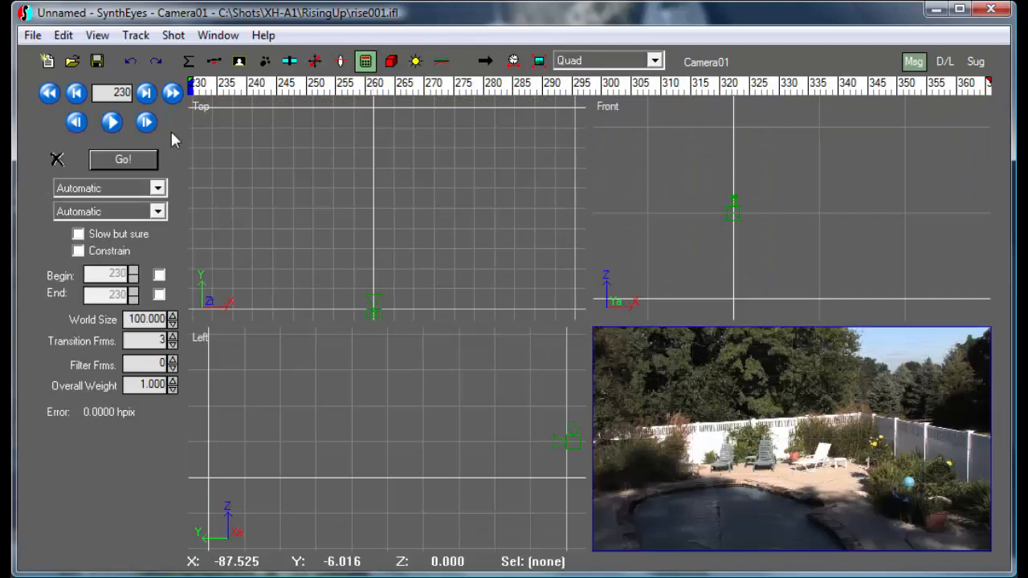
pyautogui.click(191, 64)
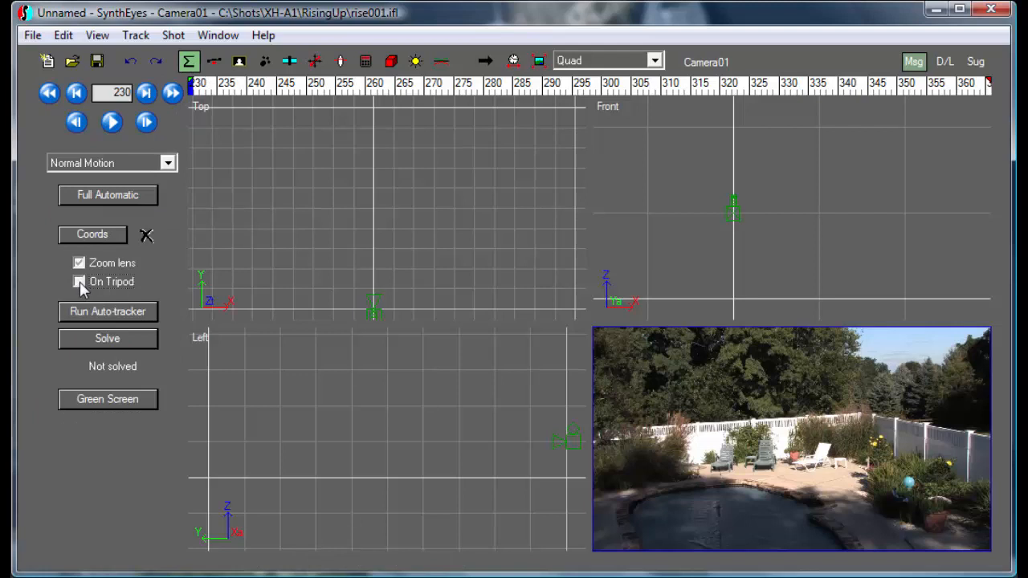
pyautogui.click(113, 202)
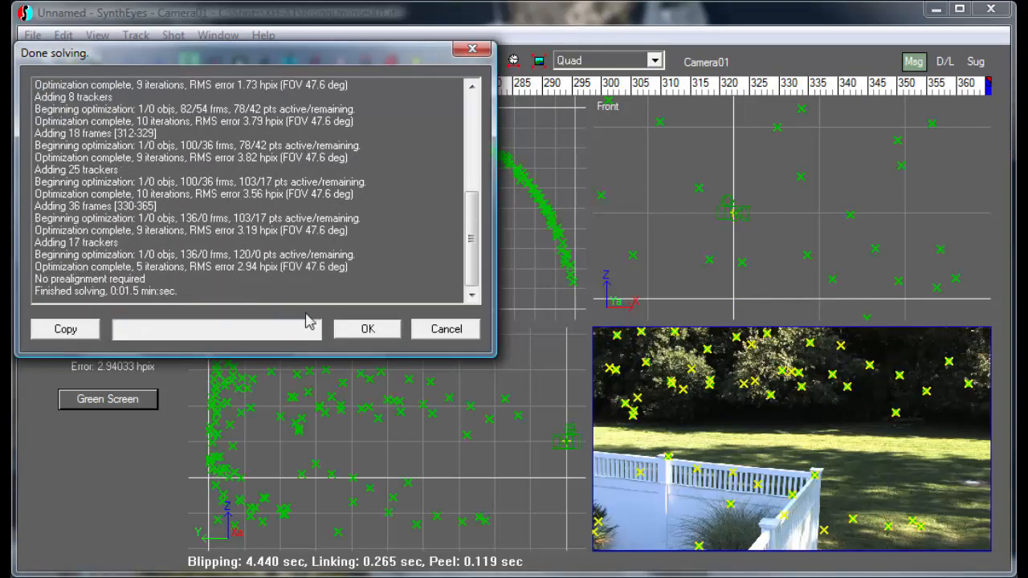
pyautogui.click(367, 329)
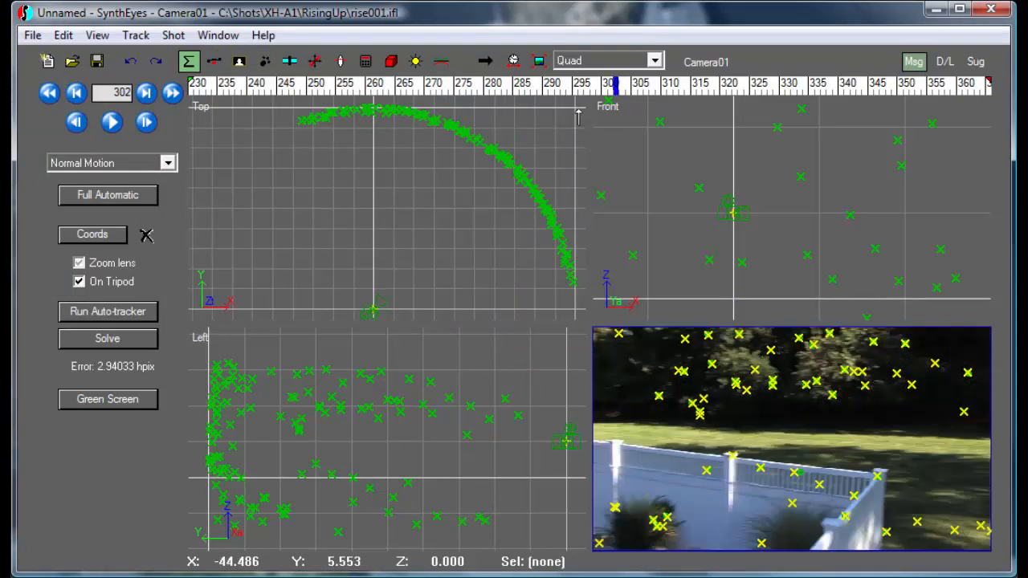
# - In the Camera view at frame 310, delete the three poorly fitting trackers on the white fence's slatted section
pyautogui.click(578, 64)
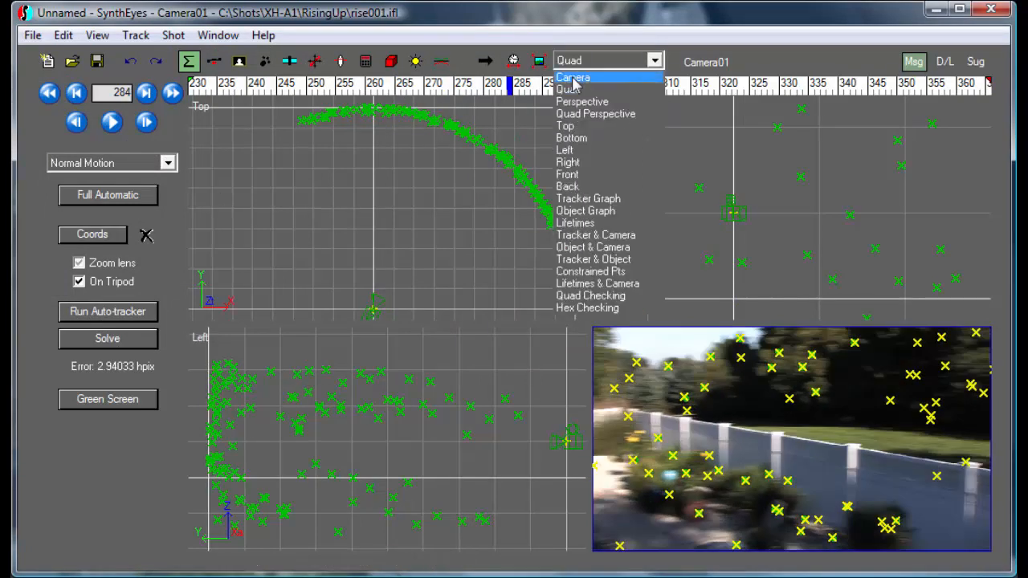
pyautogui.click(578, 74)
pyautogui.moveTo(601, 90)
pyautogui.mouseDown()
pyautogui.moveTo(805, 95)
pyautogui.moveTo(635, 91)
pyautogui.moveTo(675, 91)
pyautogui.moveTo(665, 91)
pyautogui.mouseUp()
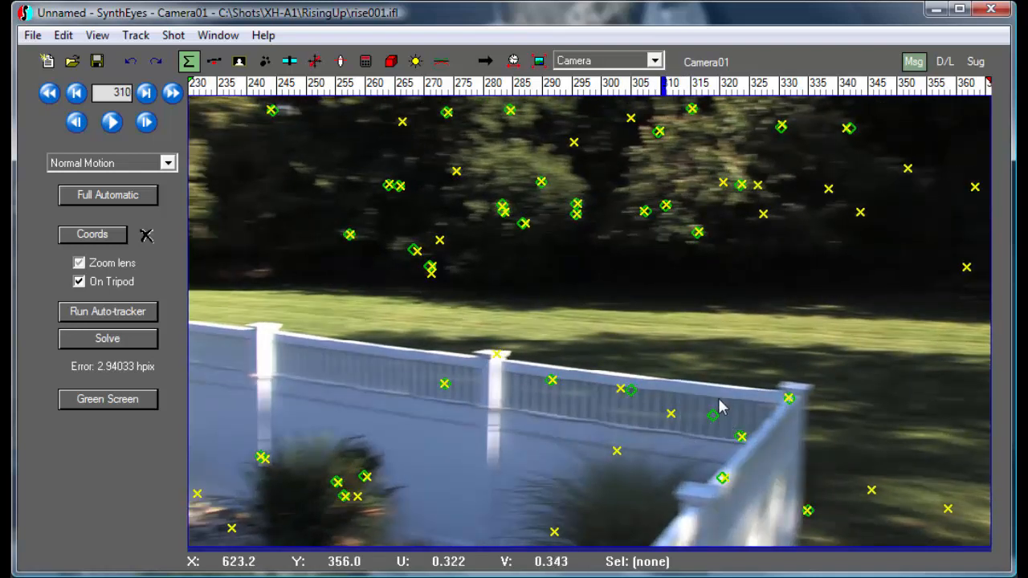
pyautogui.moveTo(679, 388)
pyautogui.mouseDown()
pyautogui.moveTo(471, 381)
pyautogui.moveTo(571, 418)
pyautogui.moveTo(732, 426)
pyautogui.moveTo(739, 382)
pyautogui.mouseUp()
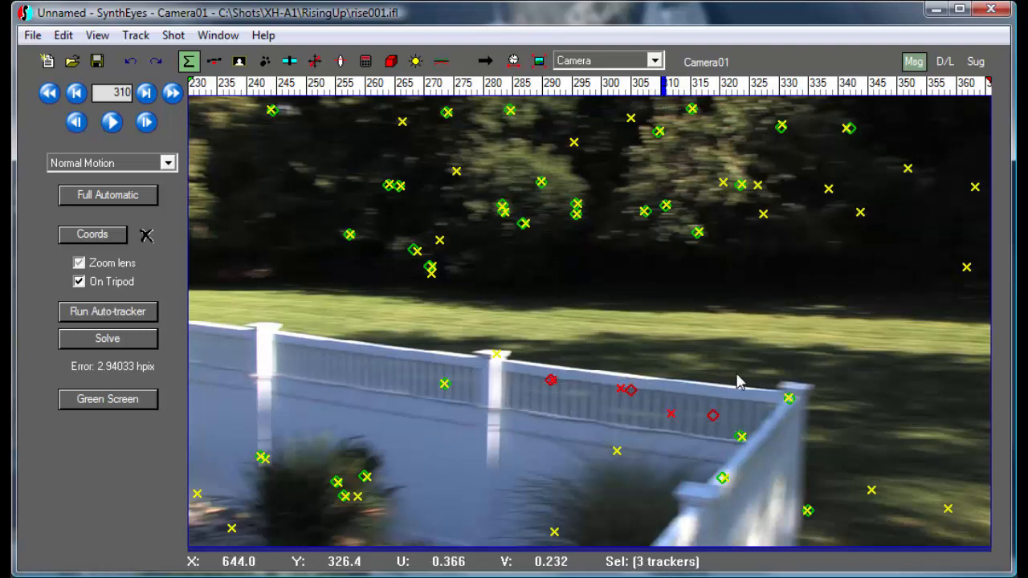
pyautogui.press('Delete')
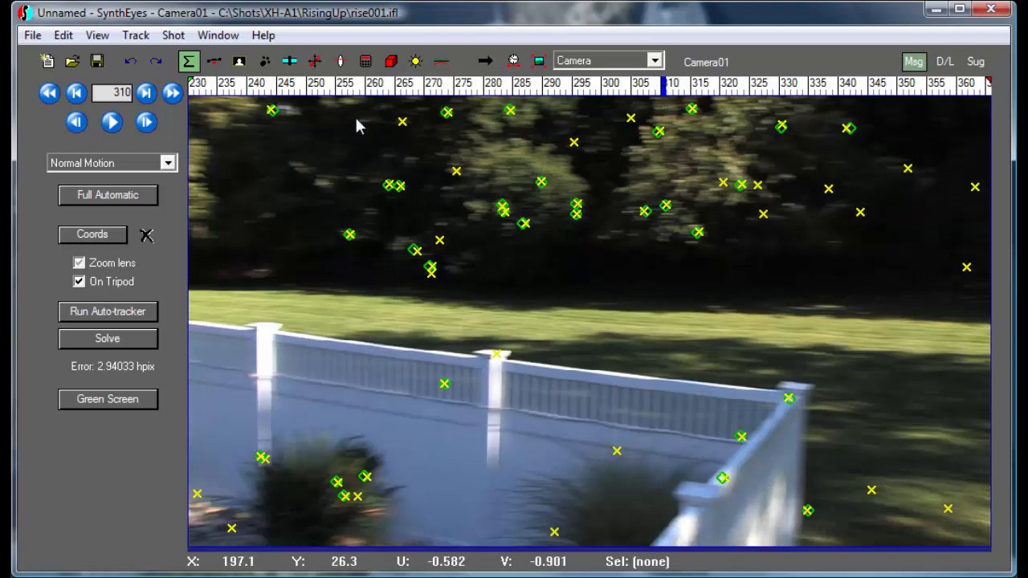
# - Re-solve the scene in Refine Tripod mode and accept the refined solution
pyautogui.click(366, 61)
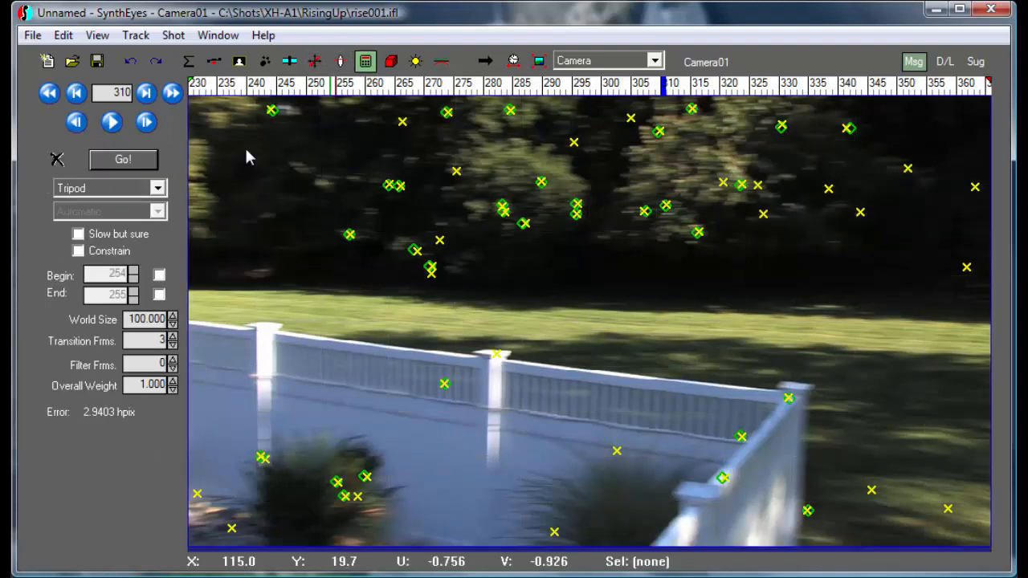
pyautogui.click(109, 239)
pyautogui.click(109, 241)
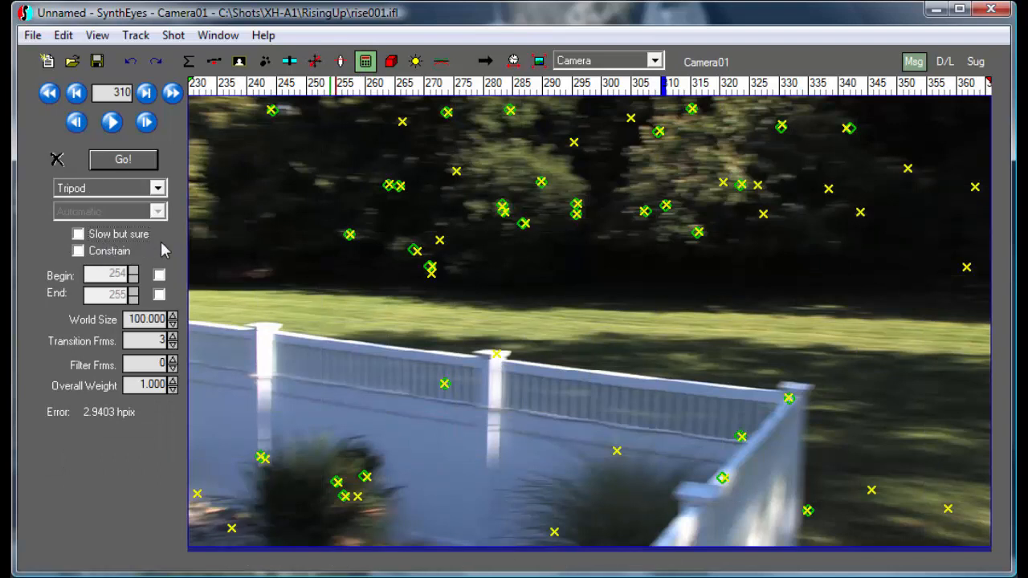
pyautogui.click(143, 189)
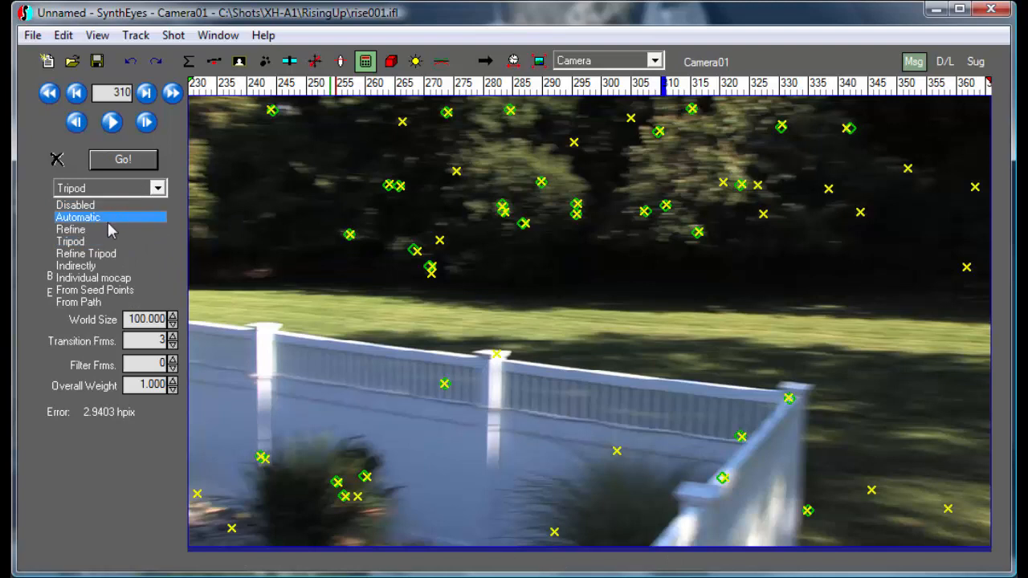
pyautogui.click(99, 253)
pyautogui.click(123, 160)
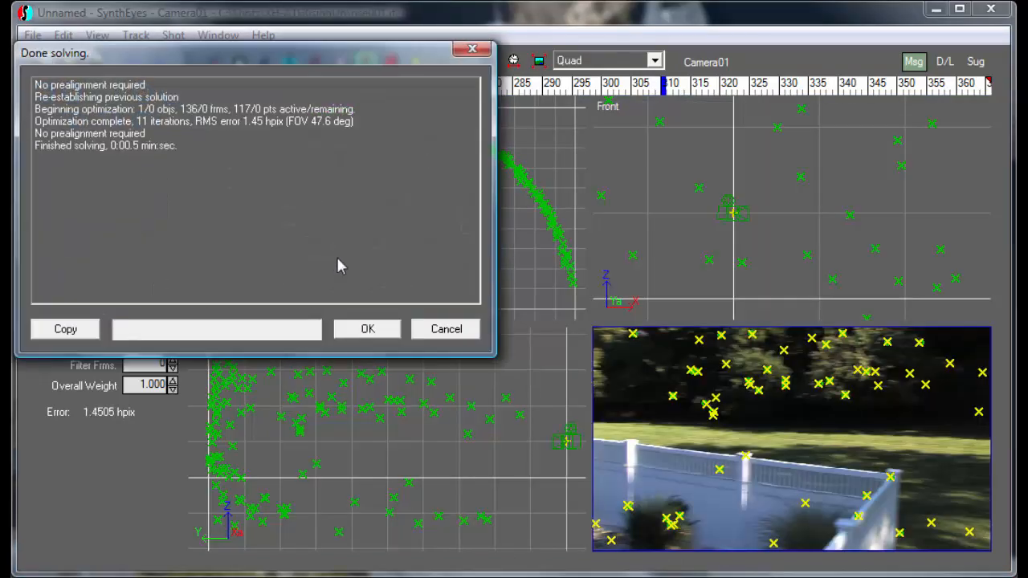
pyautogui.click(368, 329)
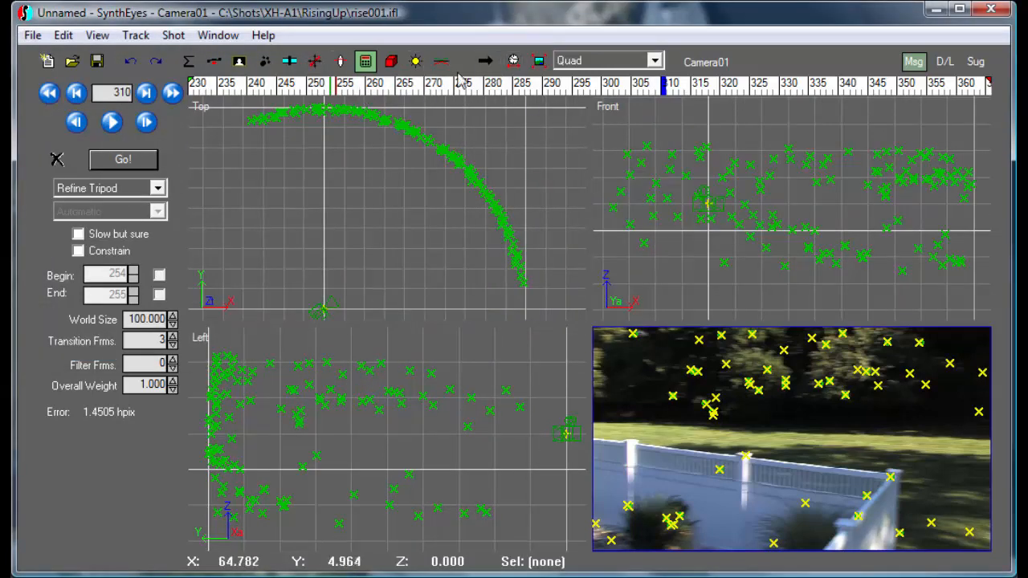
# - Save the solved scene as risePart2 in the RisingUp folder
pyautogui.click(32, 35)
pyautogui.click(116, 138)
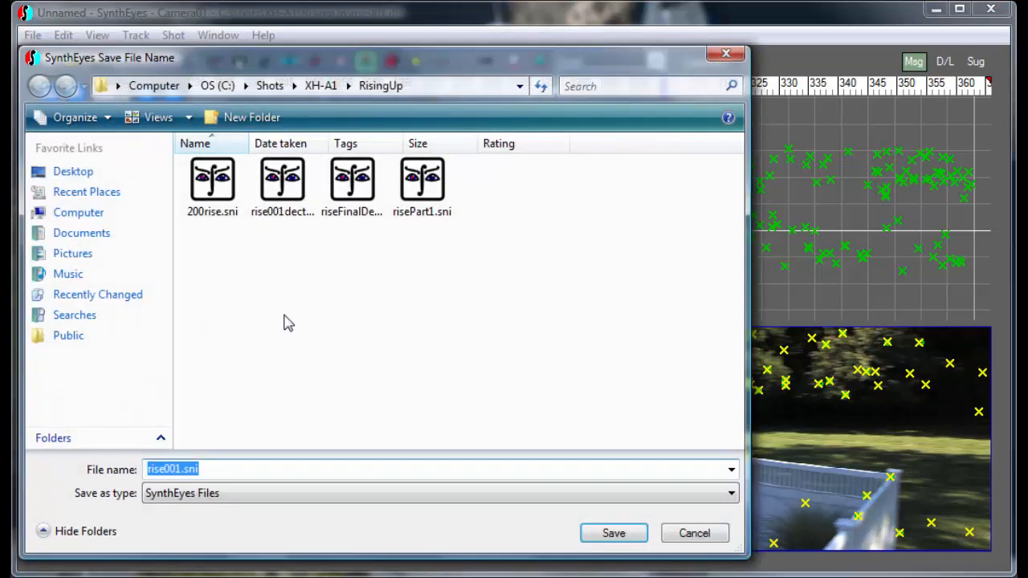
pyautogui.write('risePart2')
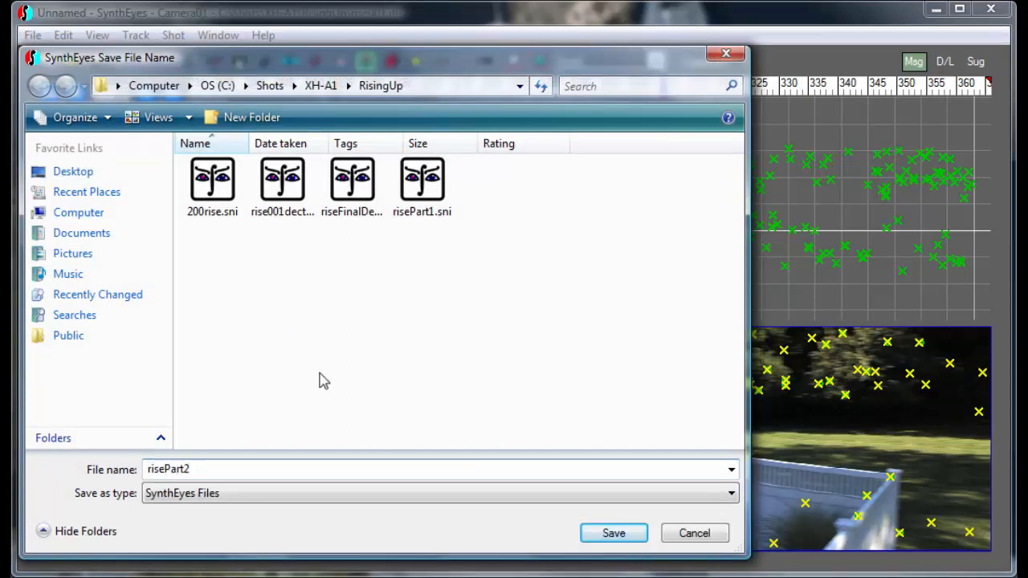
pyautogui.press('Return')
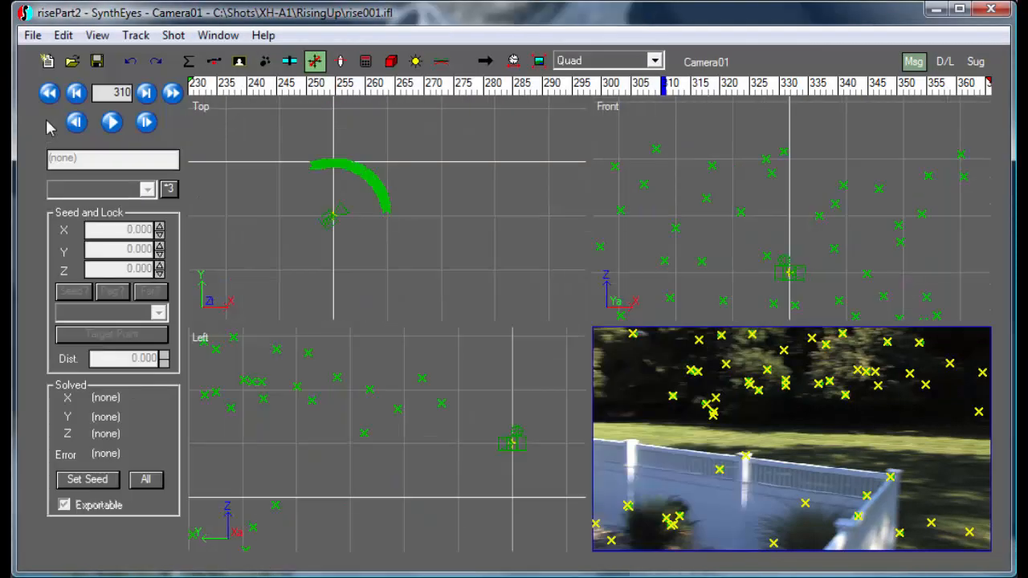
# - Reopen the risePart1 scene and merge risePart2.sni into it, making the incoming tracker names unique
pyautogui.click(32, 40)
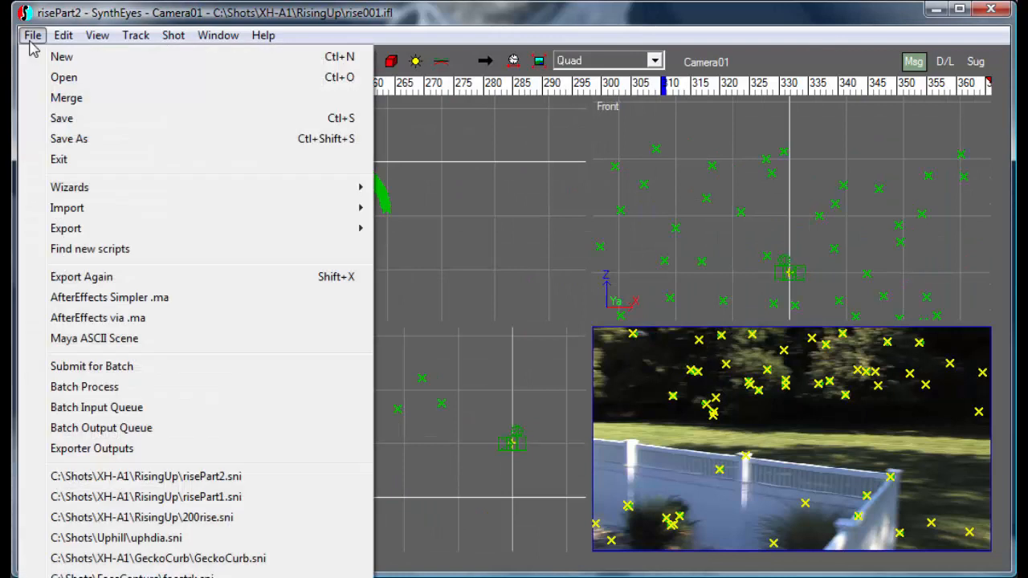
pyautogui.click(161, 496)
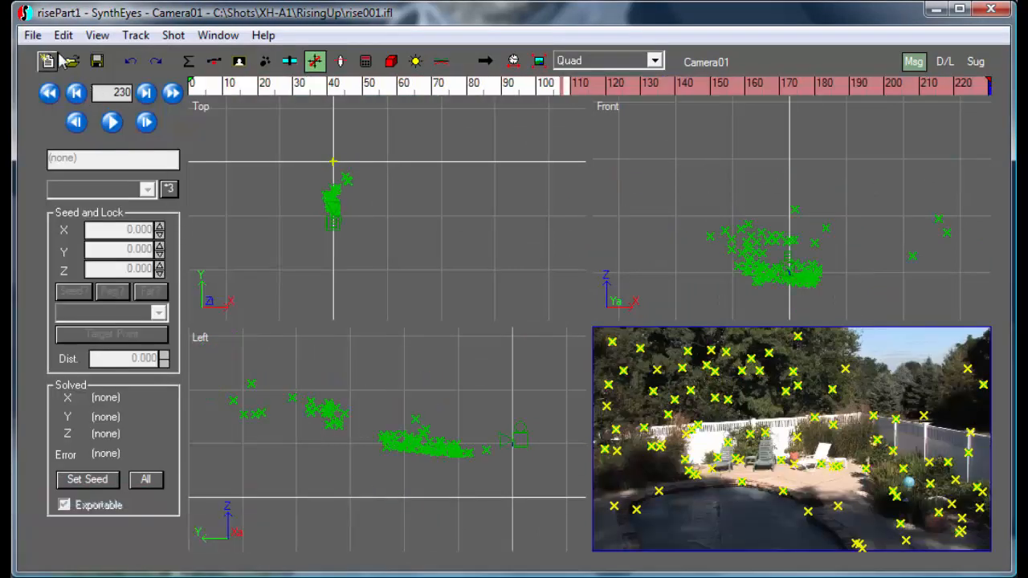
pyautogui.click(33, 37)
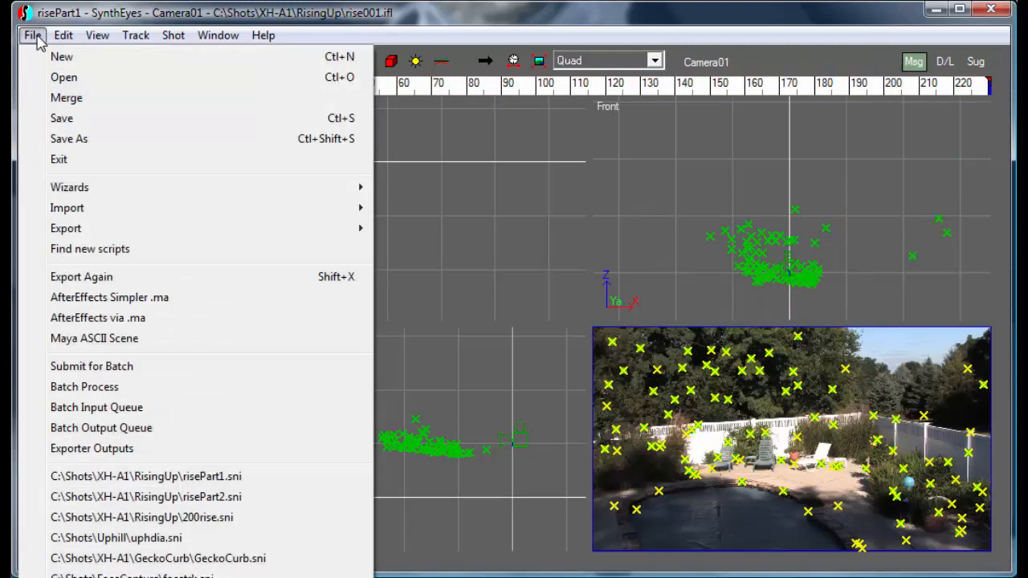
pyautogui.click(64, 98)
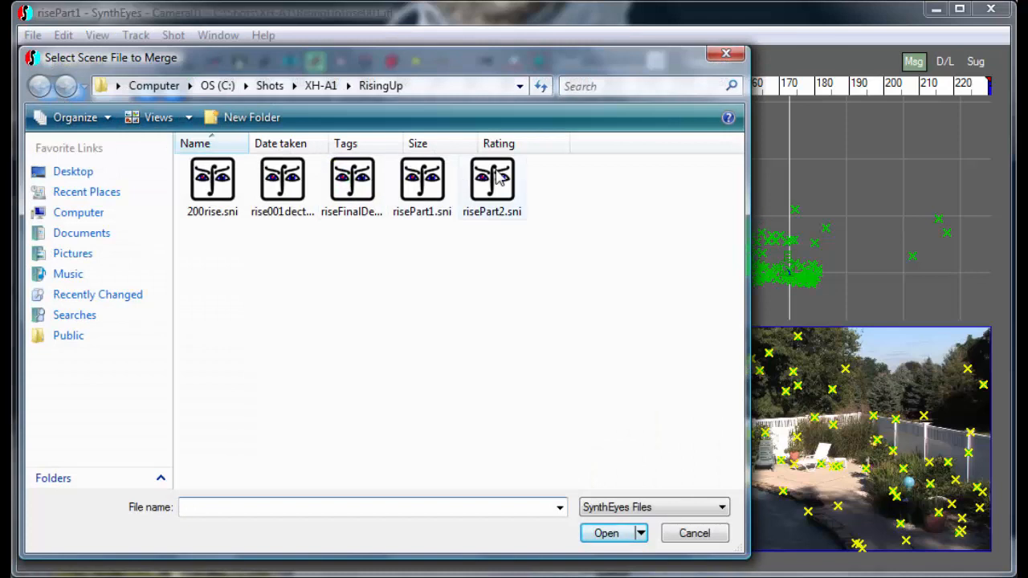
pyautogui.click(498, 179)
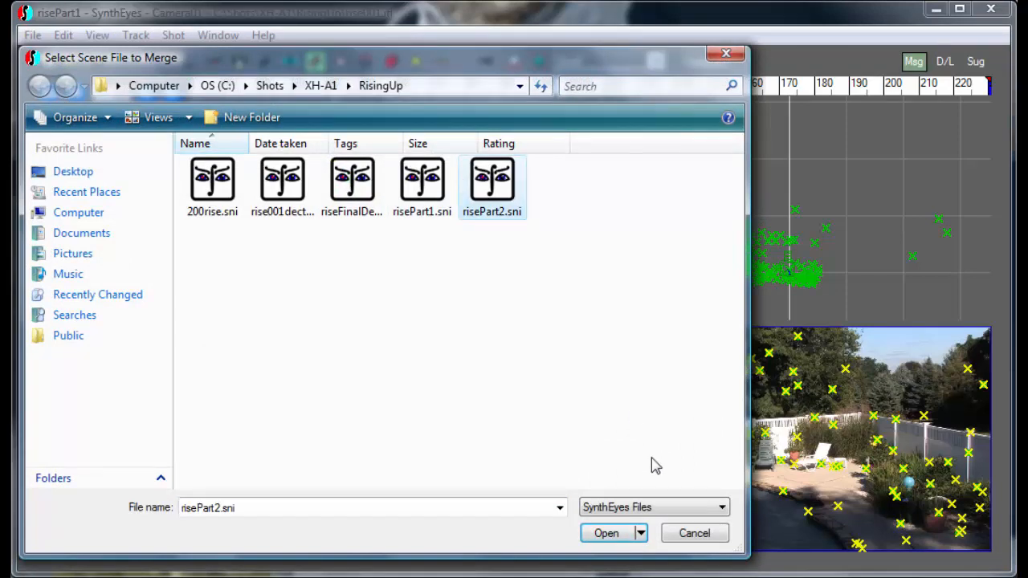
pyautogui.click(630, 534)
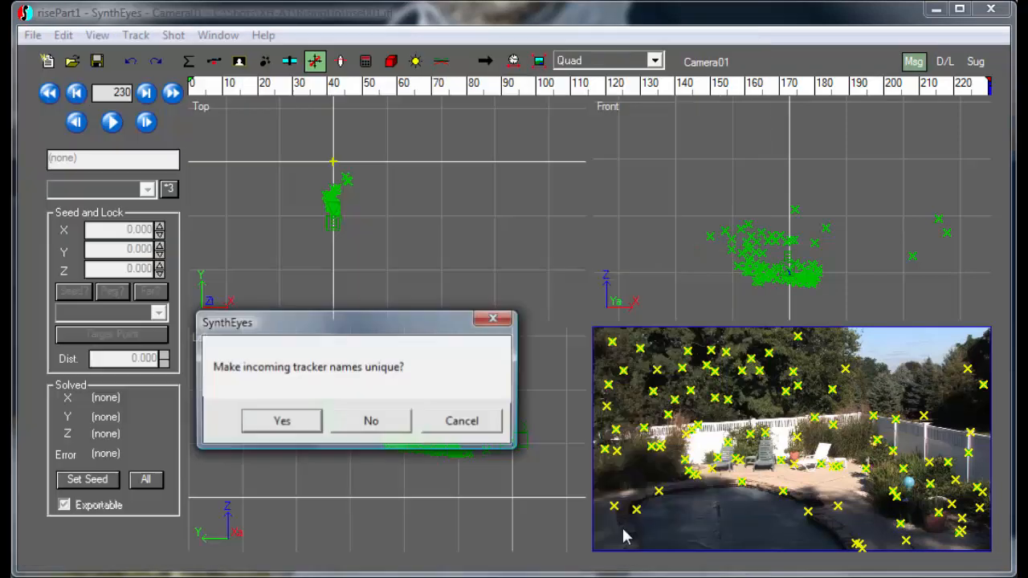
pyautogui.click(268, 431)
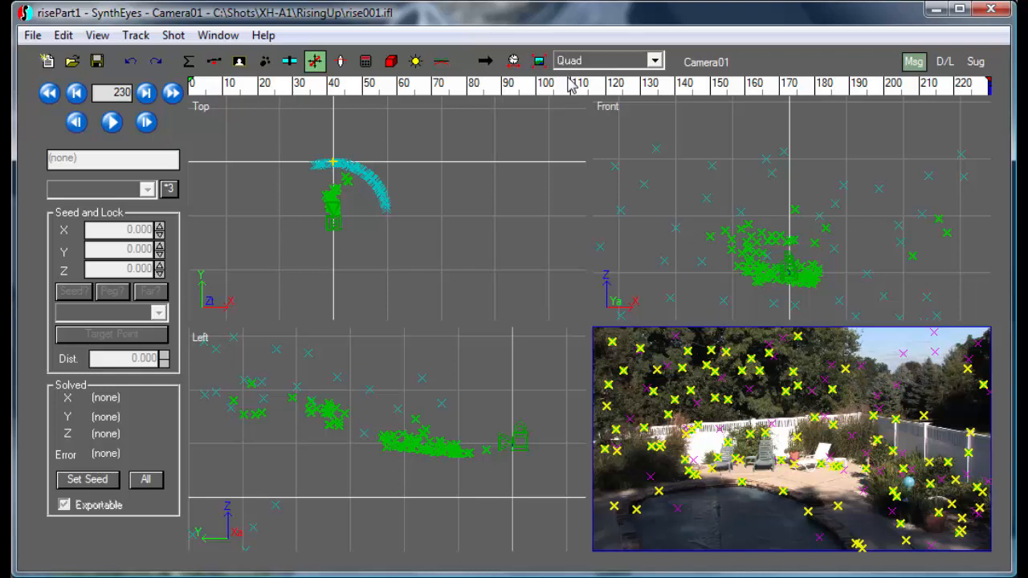
# - Examine the merged scene by scrubbing through the shots of Camera02 and Camera01 and viewing their paths up close from above
pyautogui.click(696, 64)
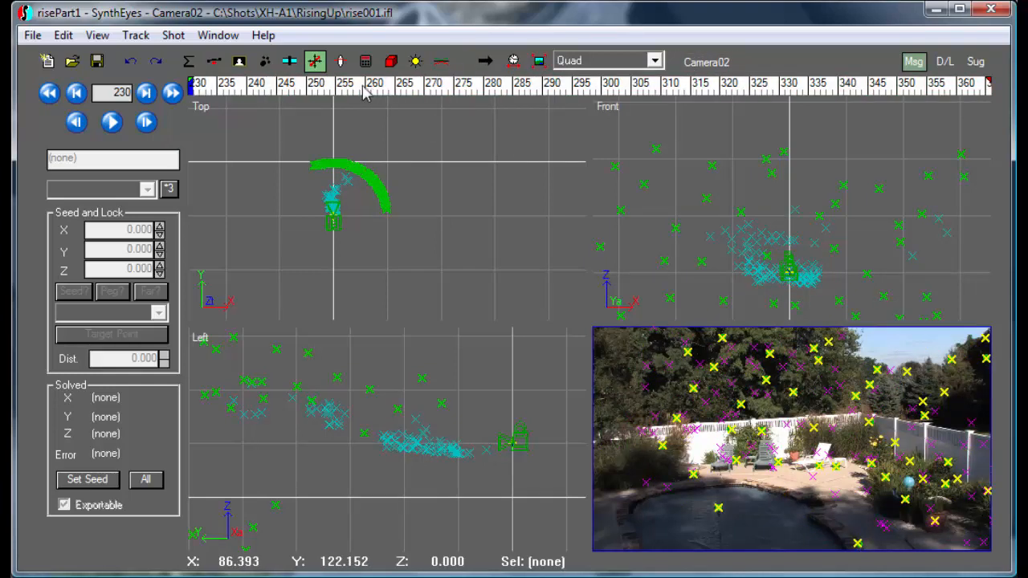
pyautogui.moveTo(359, 85); pyautogui.dragTo(225, 88)
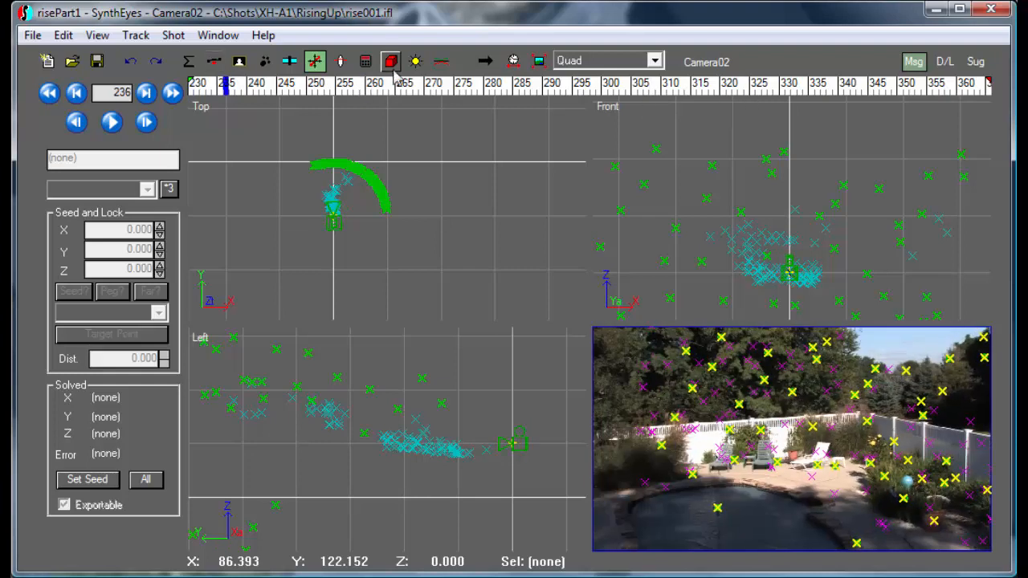
pyautogui.scroll(5, 328, 220)
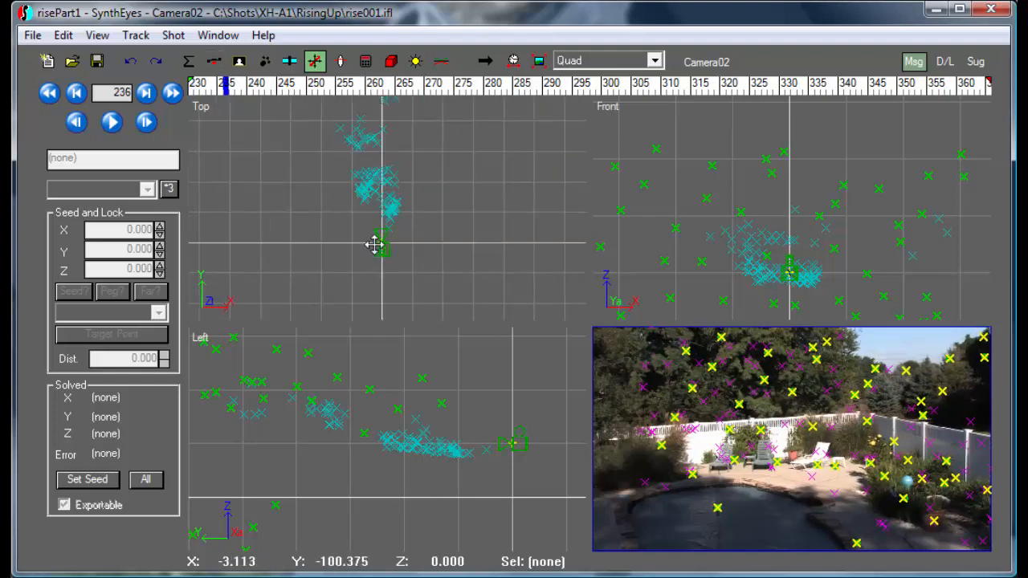
pyautogui.moveTo(520, 88); pyautogui.dragTo(628, 85)
pyautogui.click(682, 64)
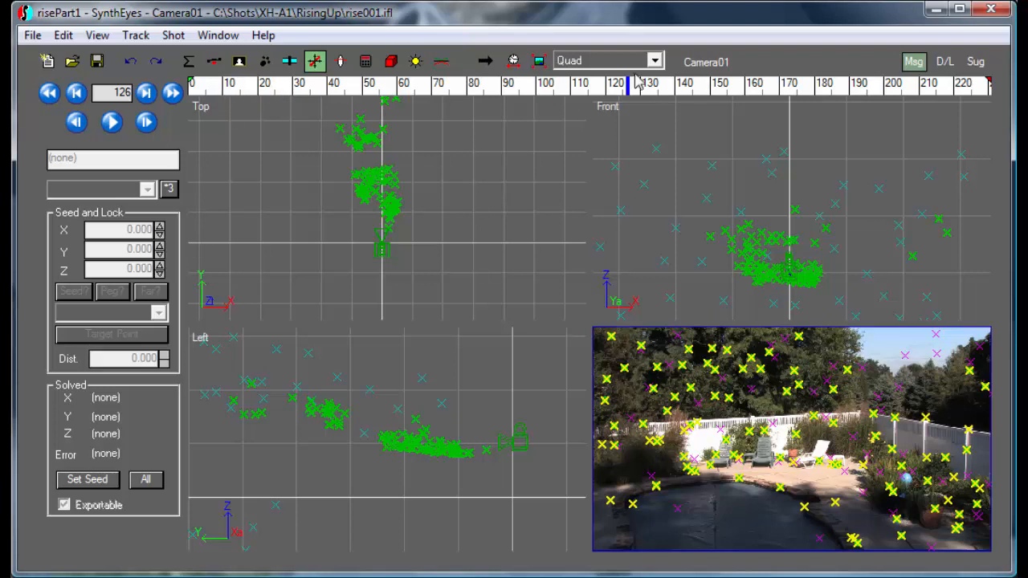
# - Set Camera02's solving mode to Disabled, declining to make its far trackers normal
pyautogui.click(705, 62)
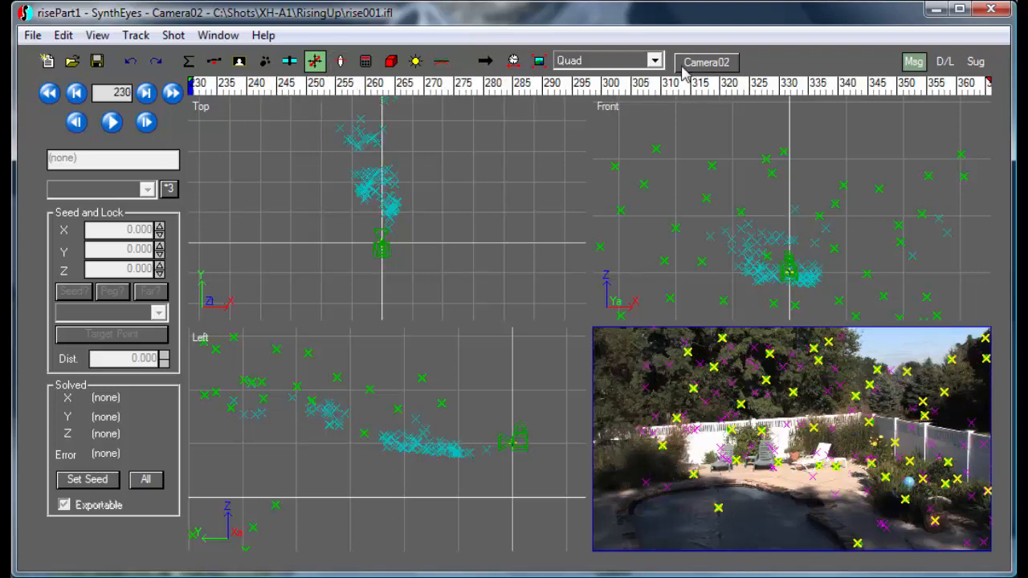
pyautogui.click(365, 61)
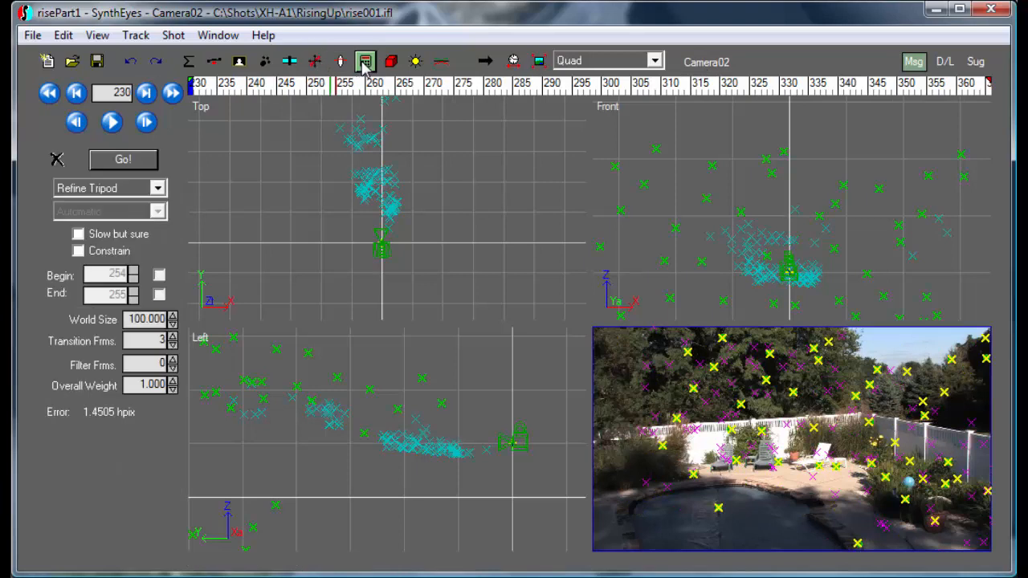
pyautogui.click(112, 189)
pyautogui.click(101, 206)
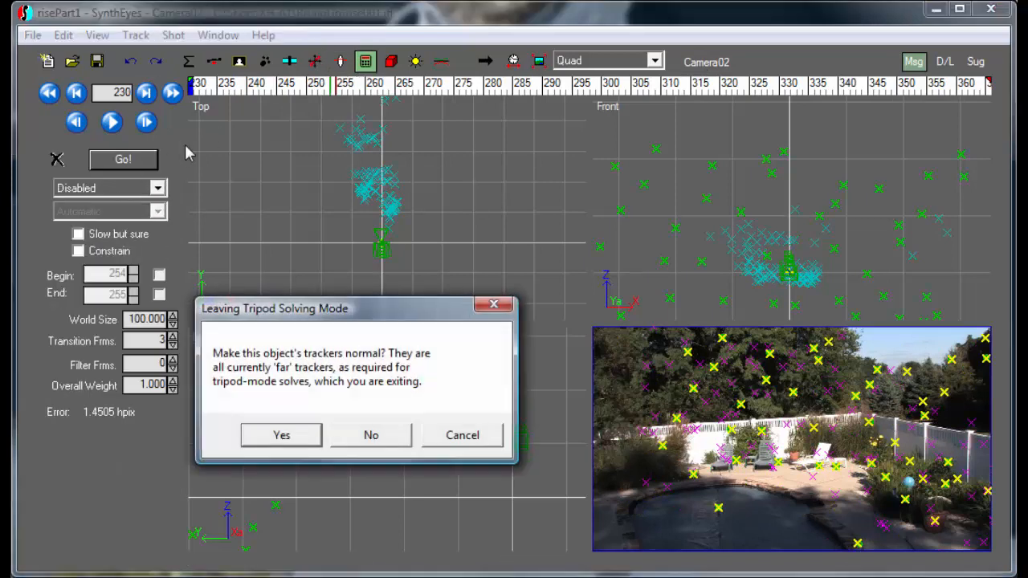
pyautogui.click(357, 436)
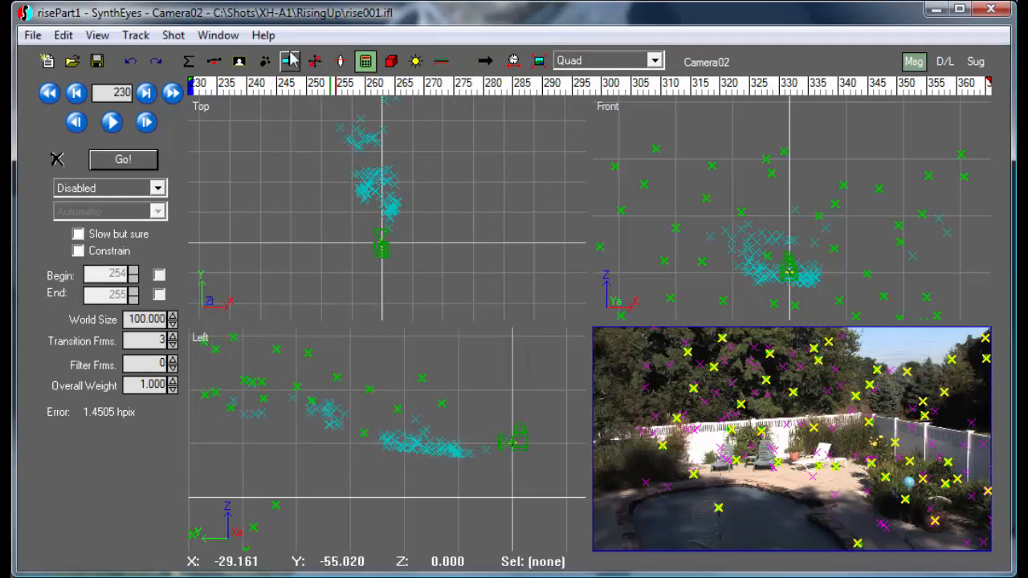
# - Define Camera01's coordinate system from three solved trackers around the pool edge and apply it to the solve
pyautogui.click(682, 65)
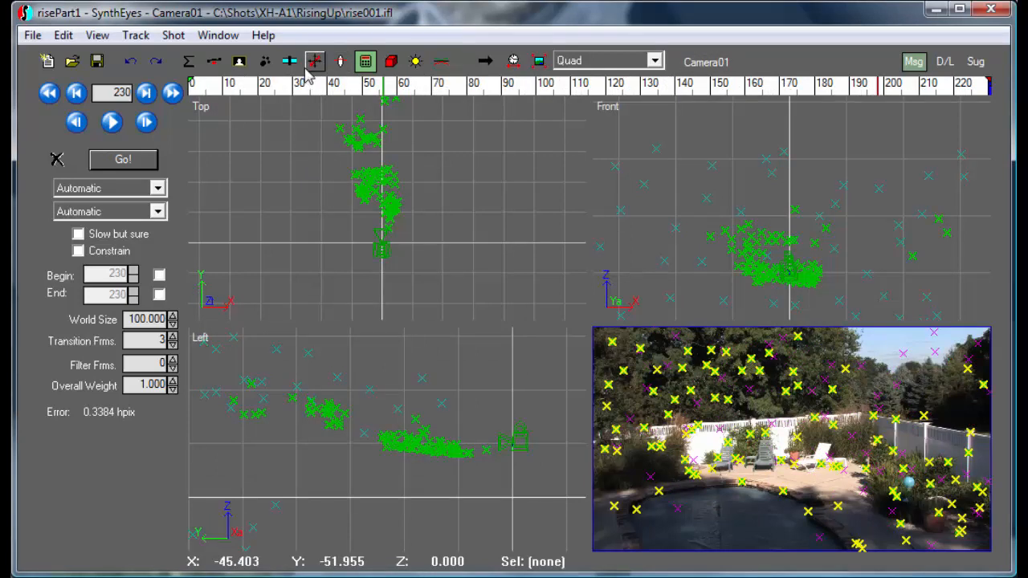
pyautogui.click(314, 61)
pyautogui.click(594, 61)
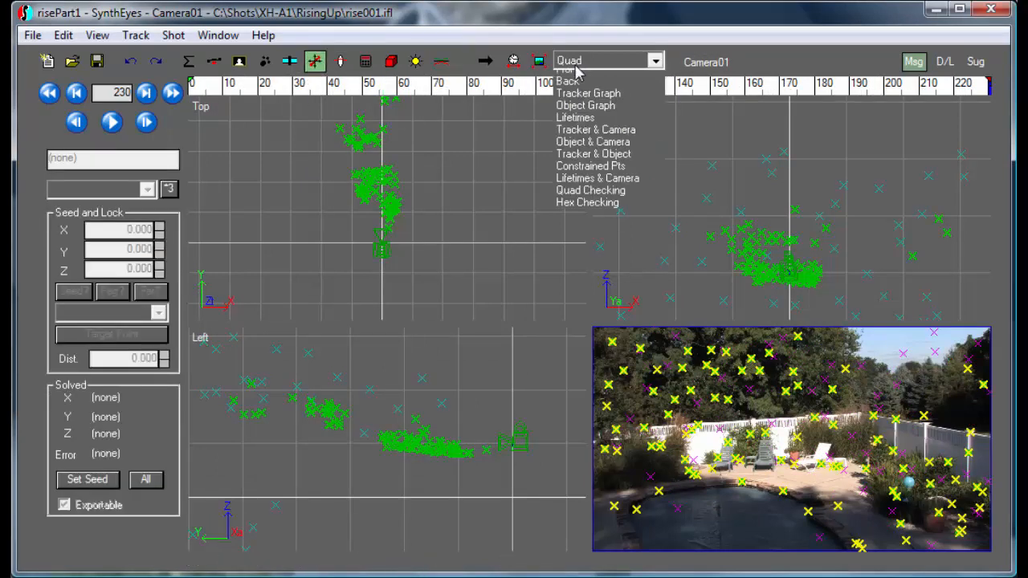
pyautogui.click(580, 75)
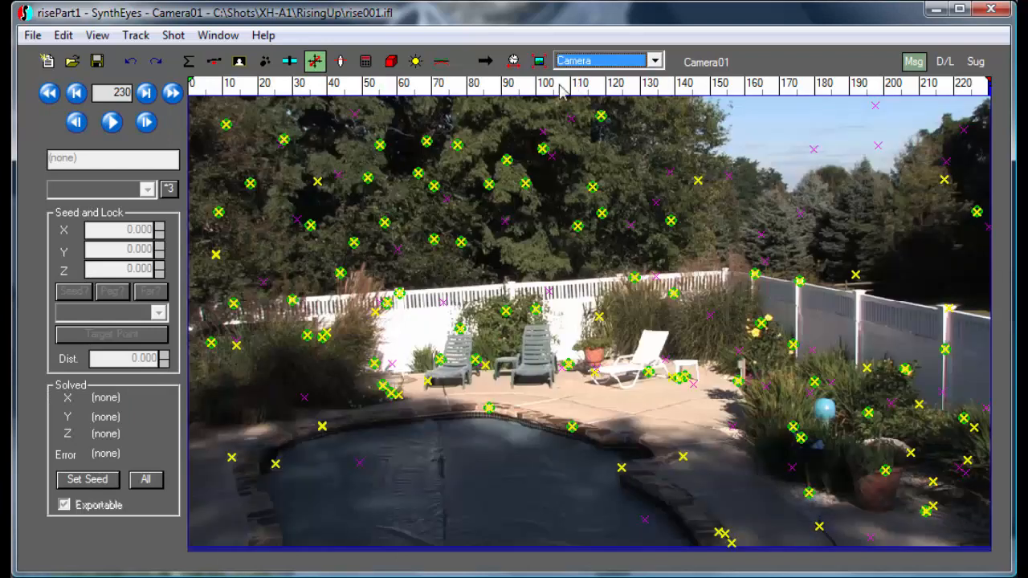
pyautogui.click(322, 425)
pyautogui.click(491, 408)
pyautogui.click(621, 468)
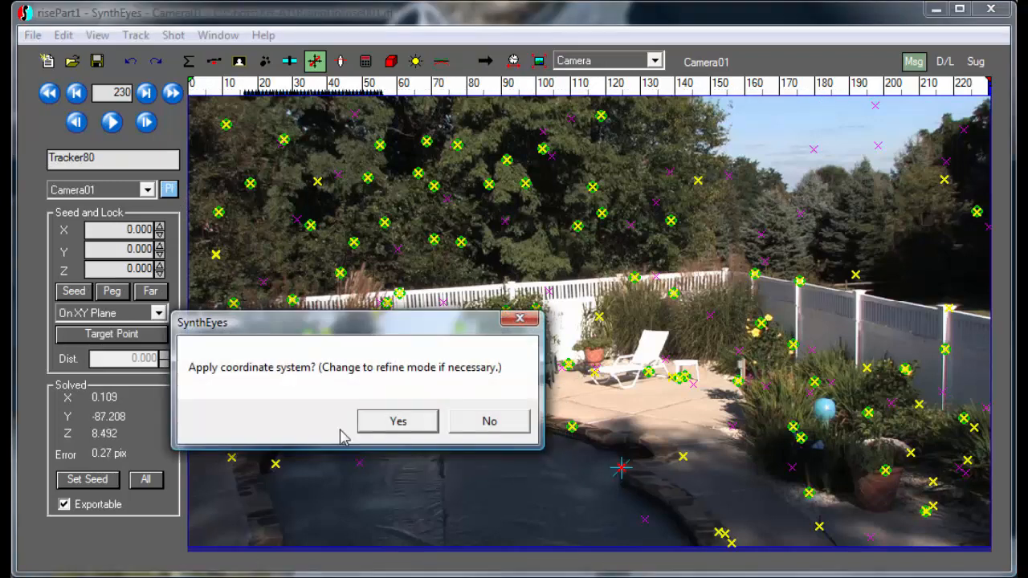
pyautogui.click(393, 421)
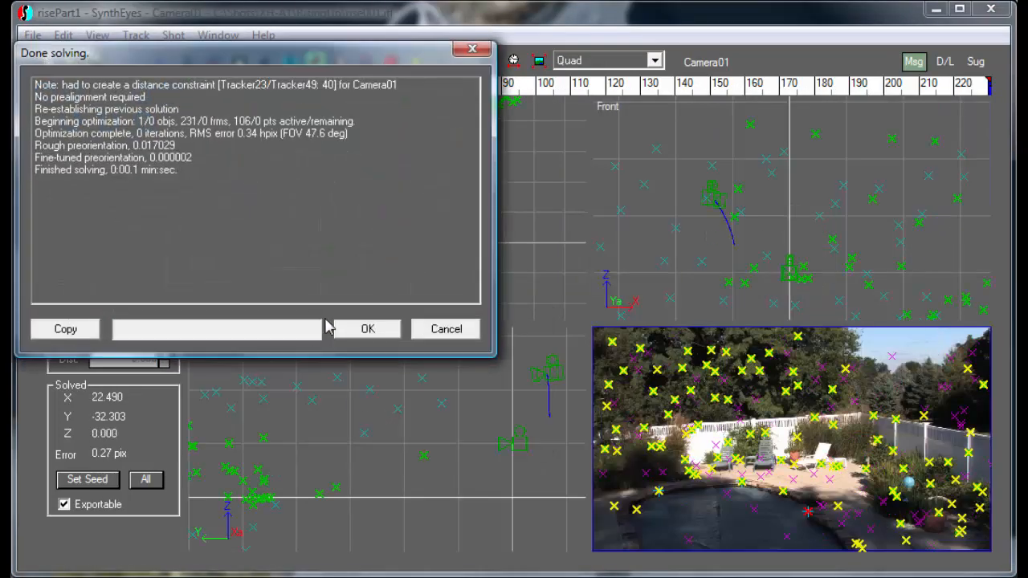
pyautogui.click(369, 329)
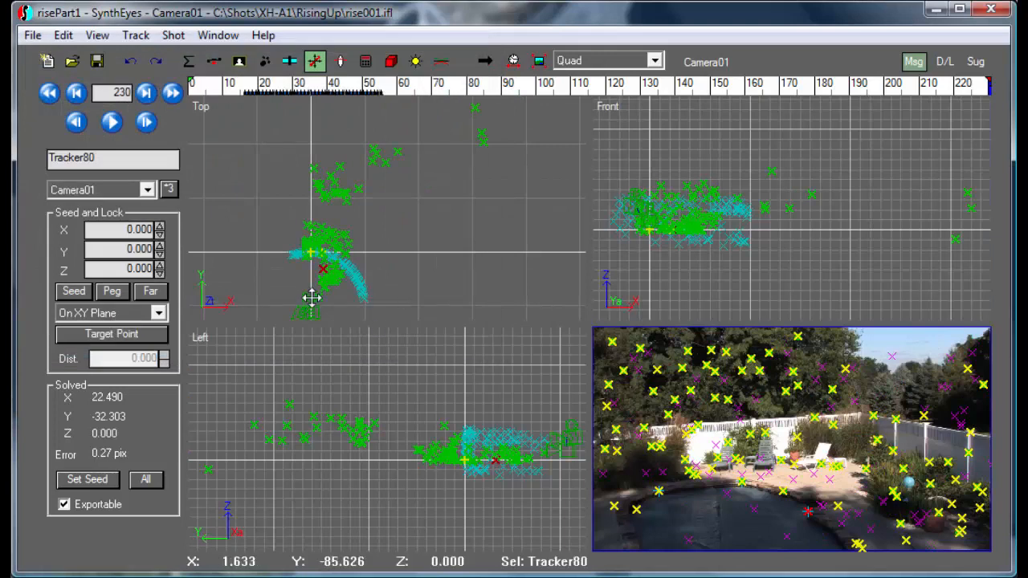
# - Splice Camera02's path onto Camera01 at frame 230 in Automatic mode, with Update trackers and Copy FOV enabled and Move trackers off
pyautogui.scroll(3, 310, 298)
pyautogui.moveTo(285, 301); pyautogui.dragTo(310, 234, button='middle')
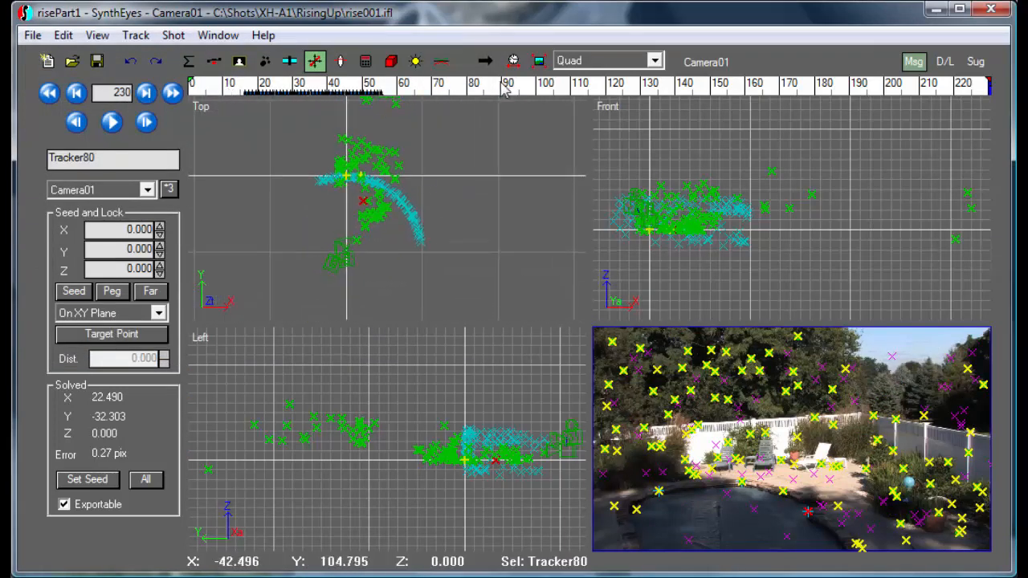
pyautogui.moveTo(224, 83); pyautogui.dragTo(995, 98)
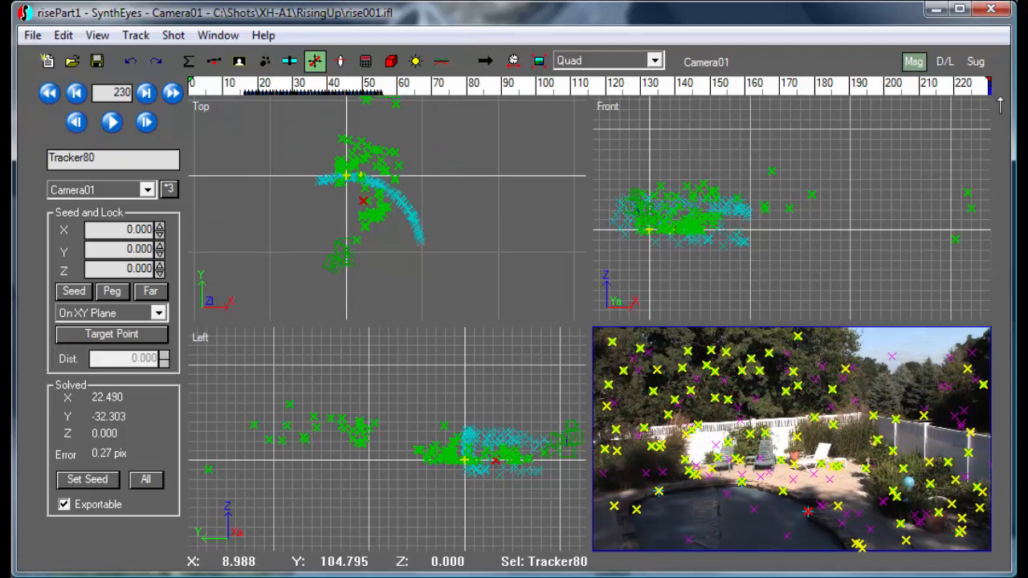
pyautogui.scroll(2, 366, 257)
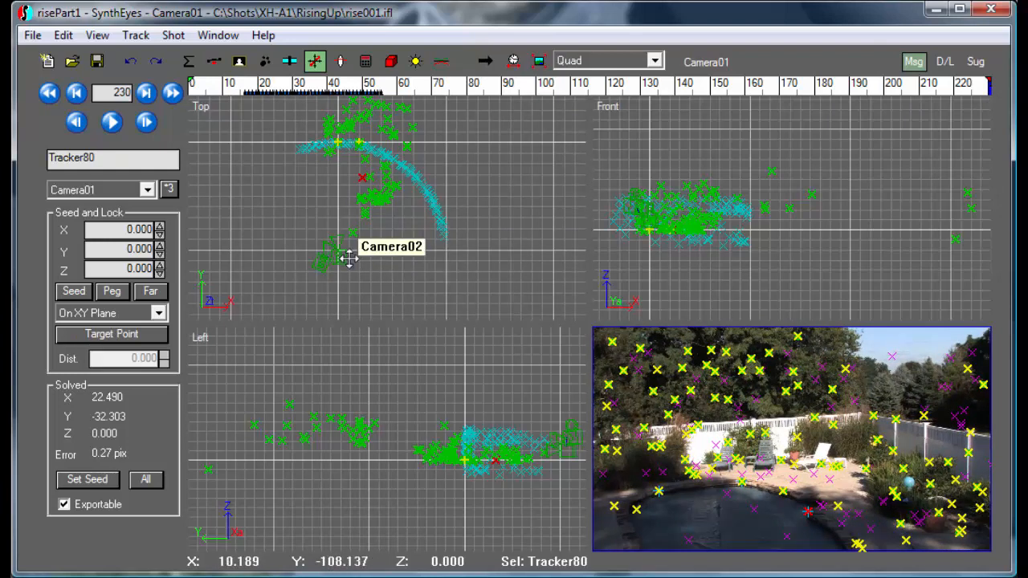
pyautogui.click(135, 36)
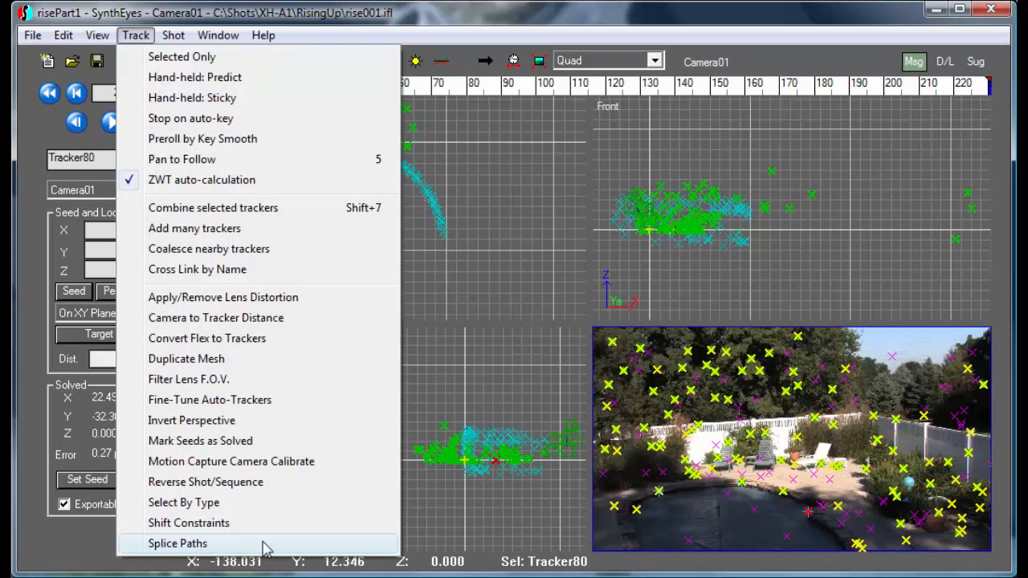
pyautogui.click(264, 543)
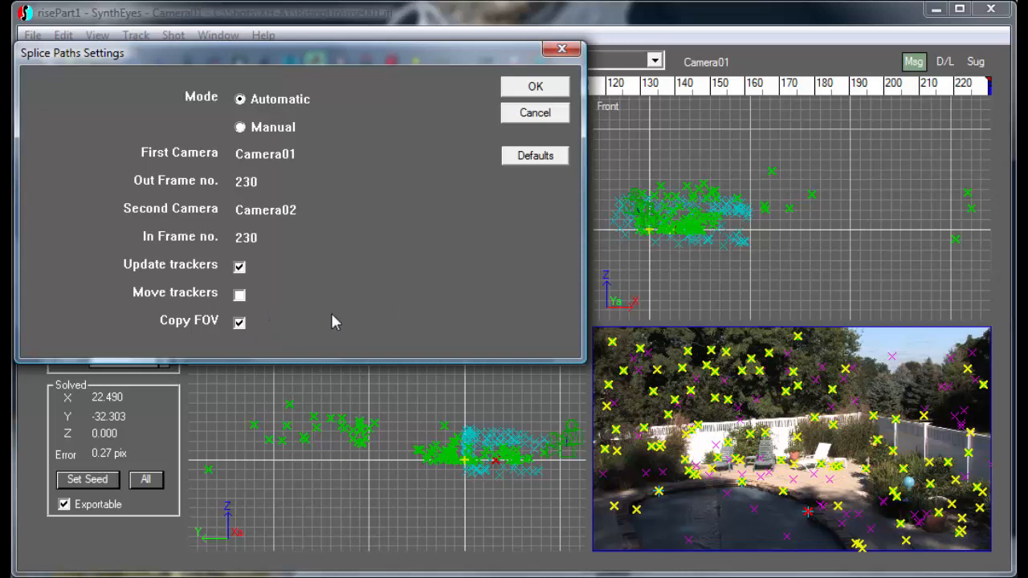
pyautogui.click(537, 94)
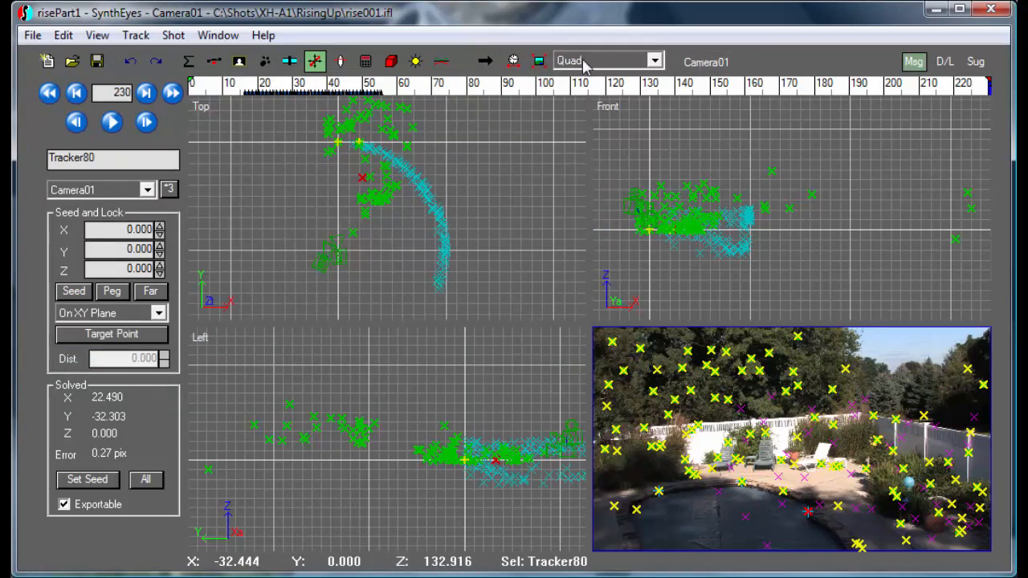
# - Show Camera01's whole frame range in the time bar and increase the shot's queue length to hold the added frames
pyautogui.click(513, 63)
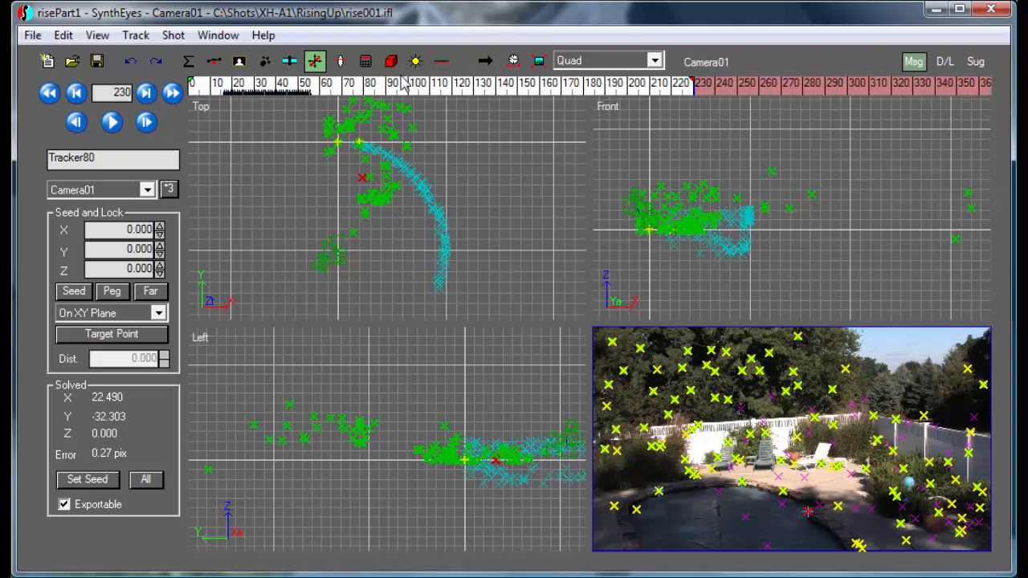
pyautogui.click(174, 36)
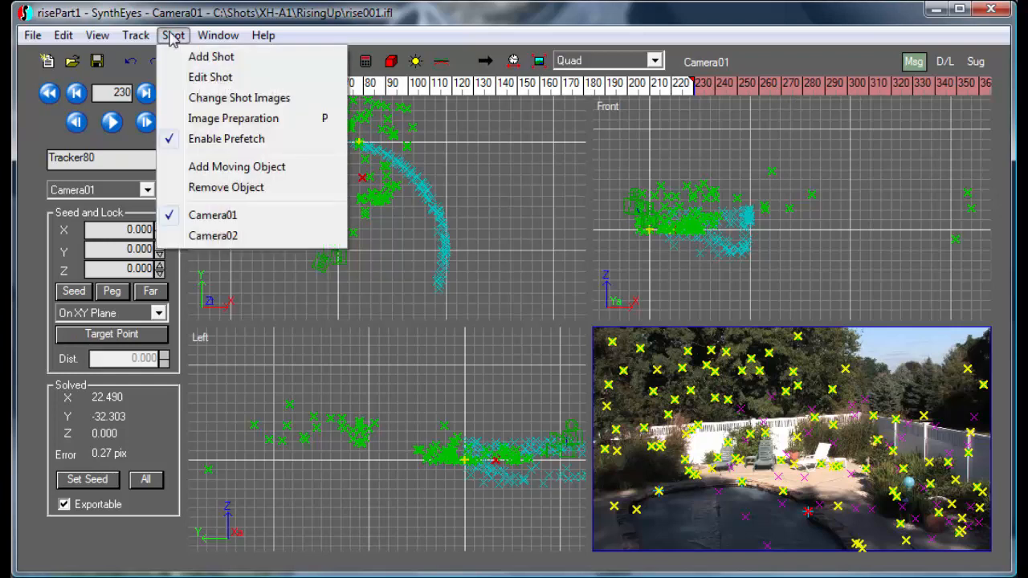
pyautogui.click(210, 78)
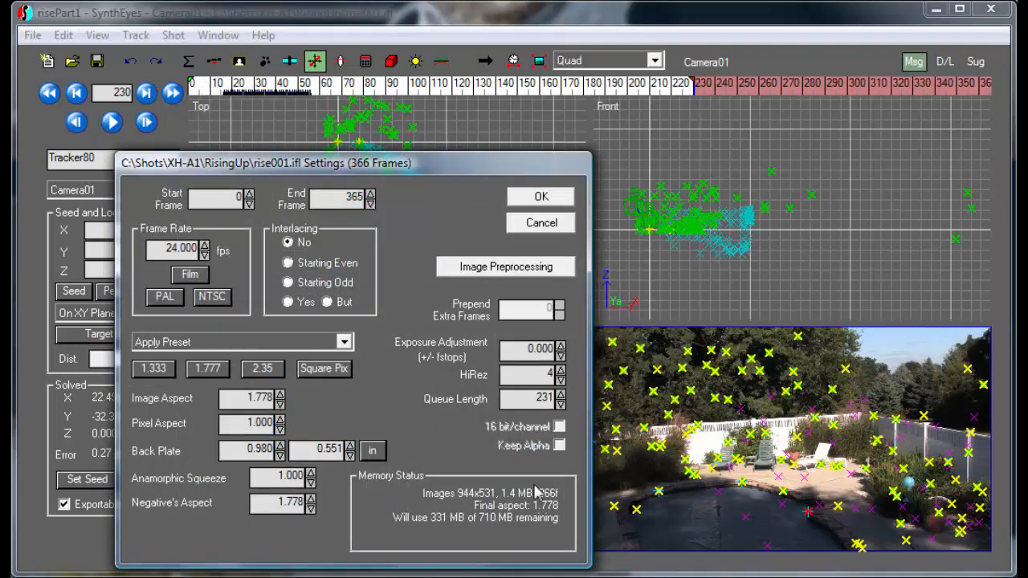
pyautogui.moveTo(561, 404); pyautogui.dragTo(561, 296)
pyautogui.click(530, 200)
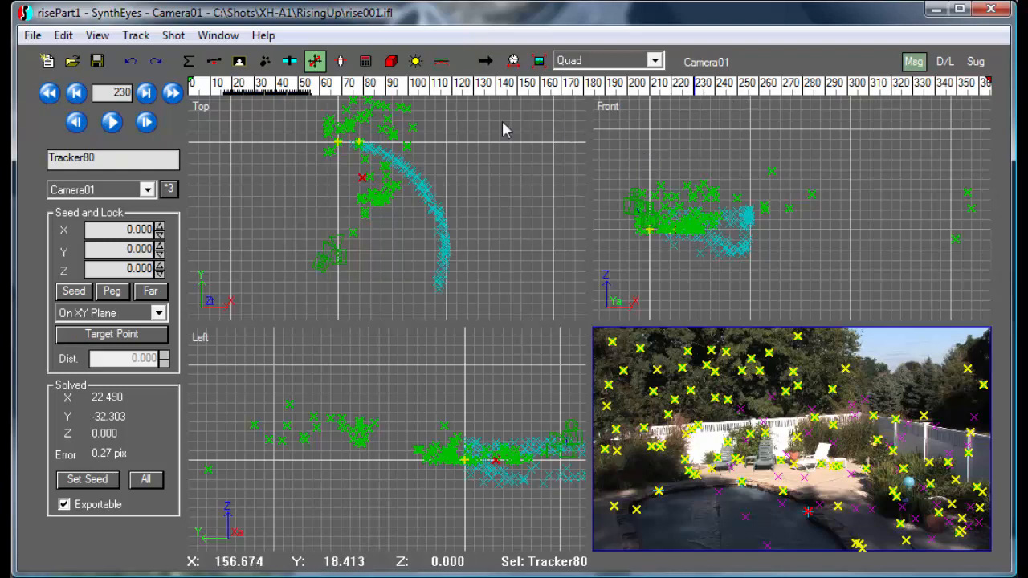
# - Scrub Camera01 through the frames after 230 to check its spliced camera path
pyautogui.moveTo(394, 89); pyautogui.dragTo(930, 90)
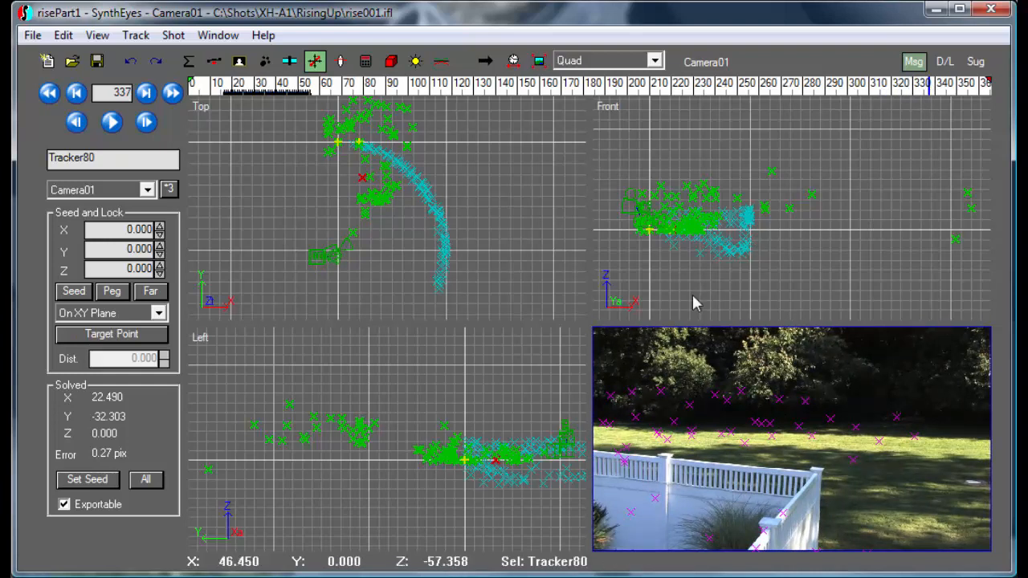
pyautogui.click(657, 90)
pyautogui.moveTo(677, 93); pyautogui.dragTo(882, 85)
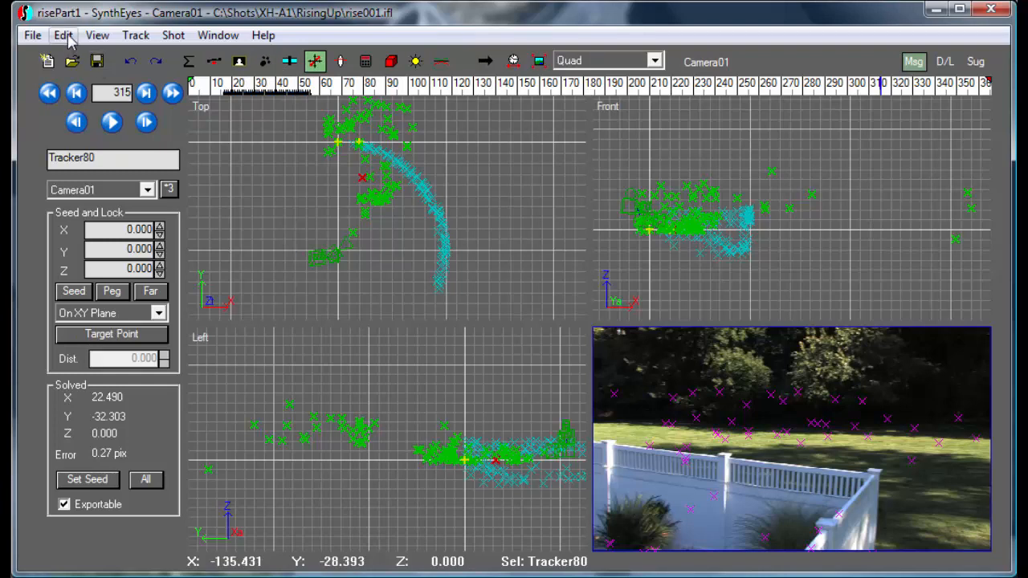
# - Reassign all of Camera02's trackers to Camera01 and check them by scrubbing Camera01's shot to frame 350
pyautogui.click(707, 62)
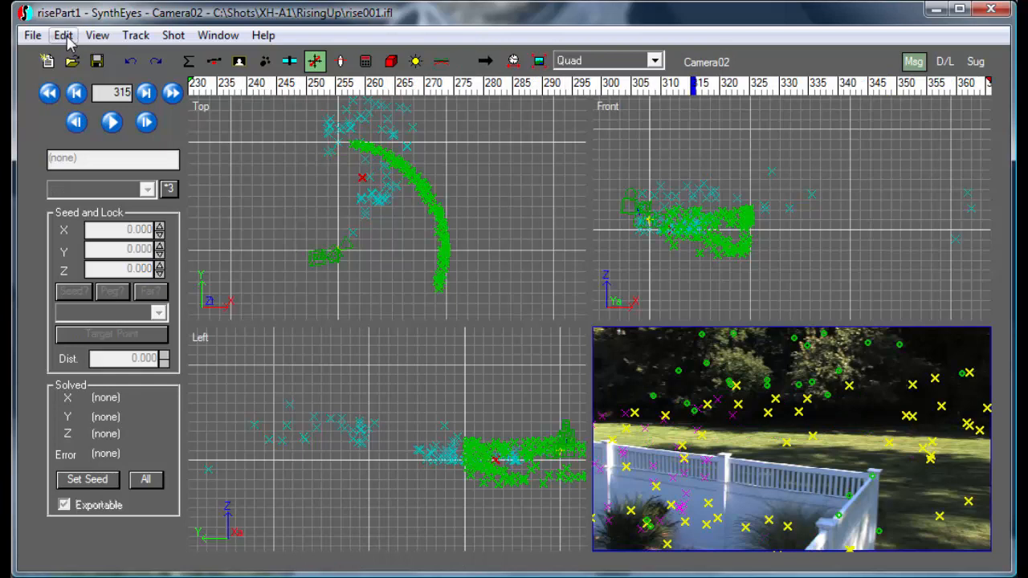
pyautogui.click(64, 36)
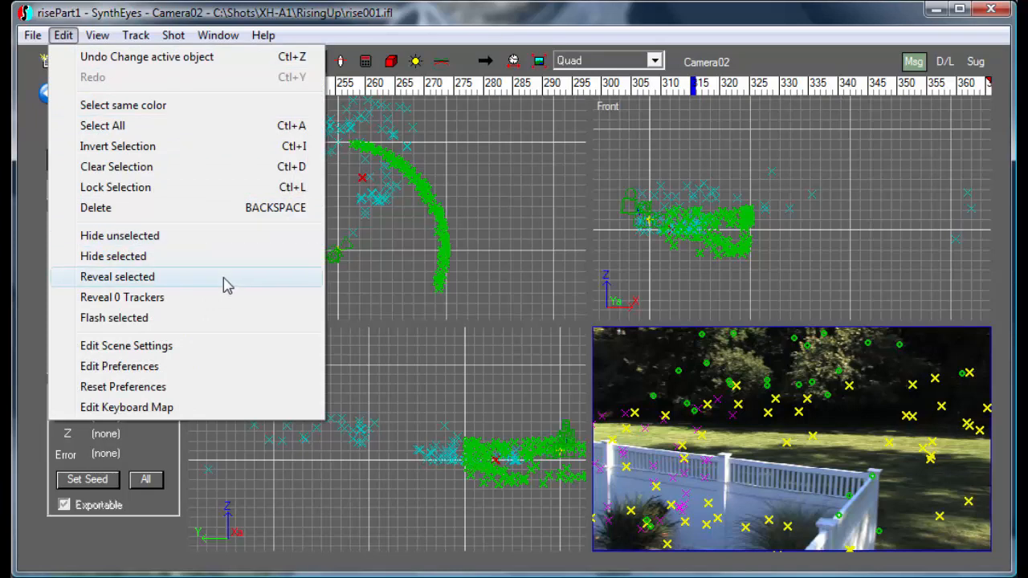
pyautogui.click(190, 131)
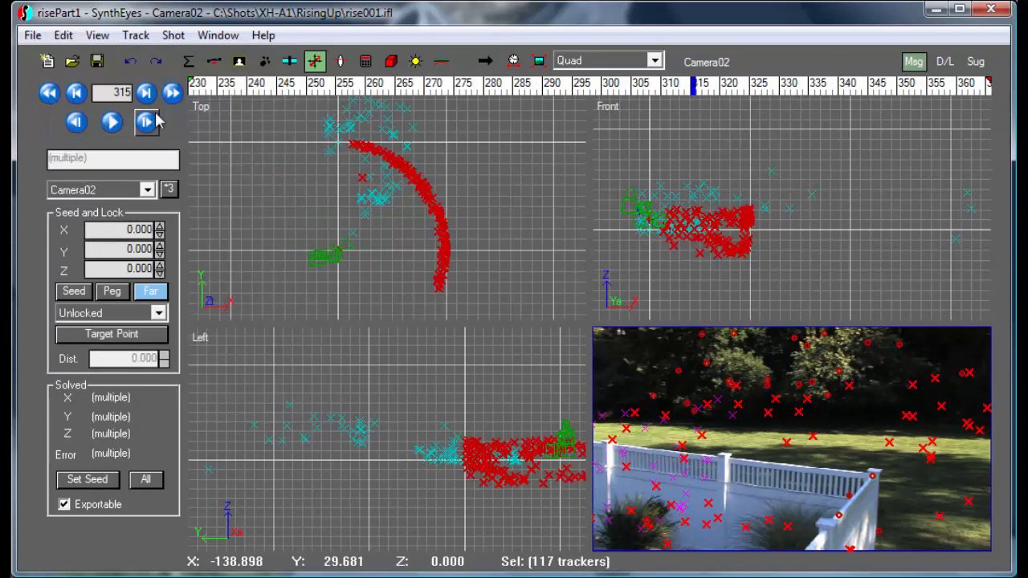
pyautogui.click(147, 189)
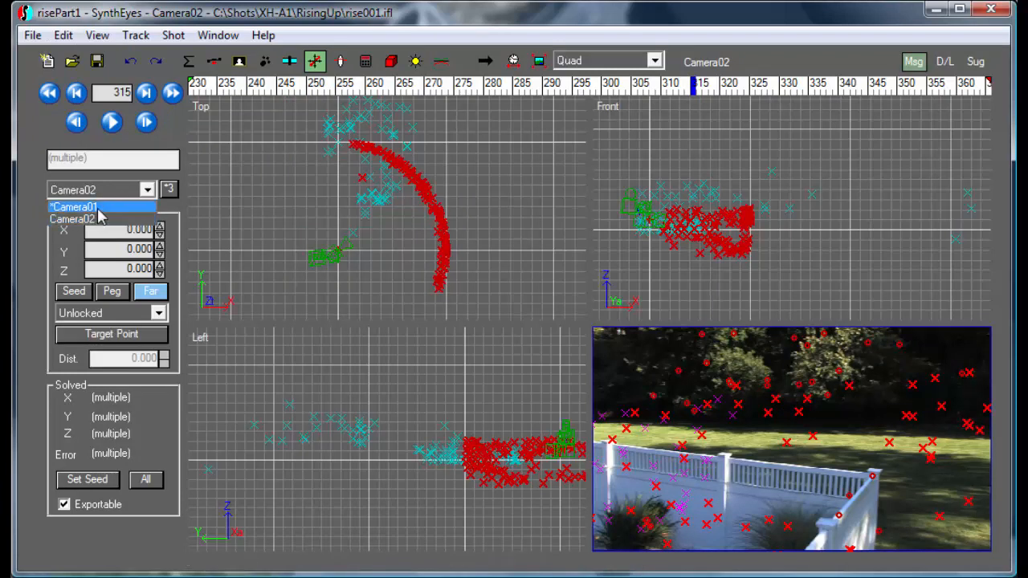
pyautogui.click(99, 219)
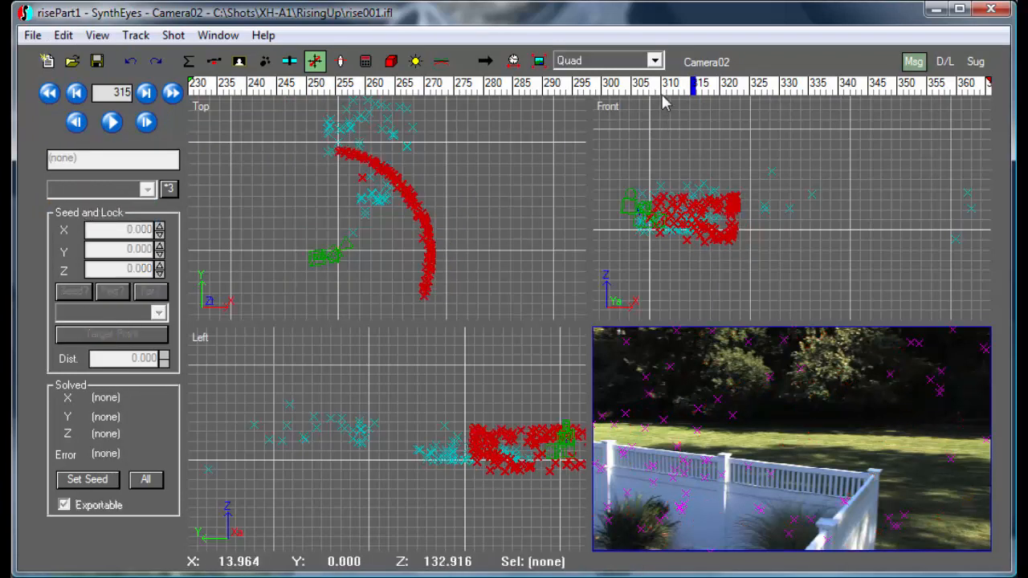
pyautogui.click(706, 62)
pyautogui.moveTo(547, 87)
pyautogui.mouseDown()
pyautogui.moveTo(532, 92)
pyautogui.moveTo(1008, 97)
pyautogui.moveTo(204, 87)
pyautogui.moveTo(872, 104)
pyautogui.moveTo(918, 95)
pyautogui.moveTo(957, 116)
pyautogui.mouseUp()
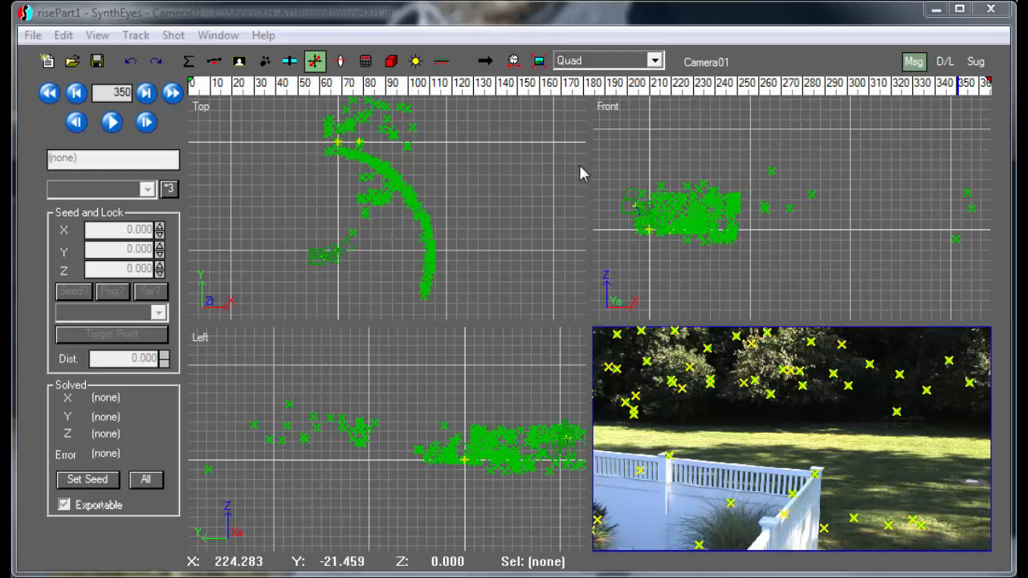
# - Examine Camera01's curves in the Object Graph around the splice at frame 229
pyautogui.click(653, 61)
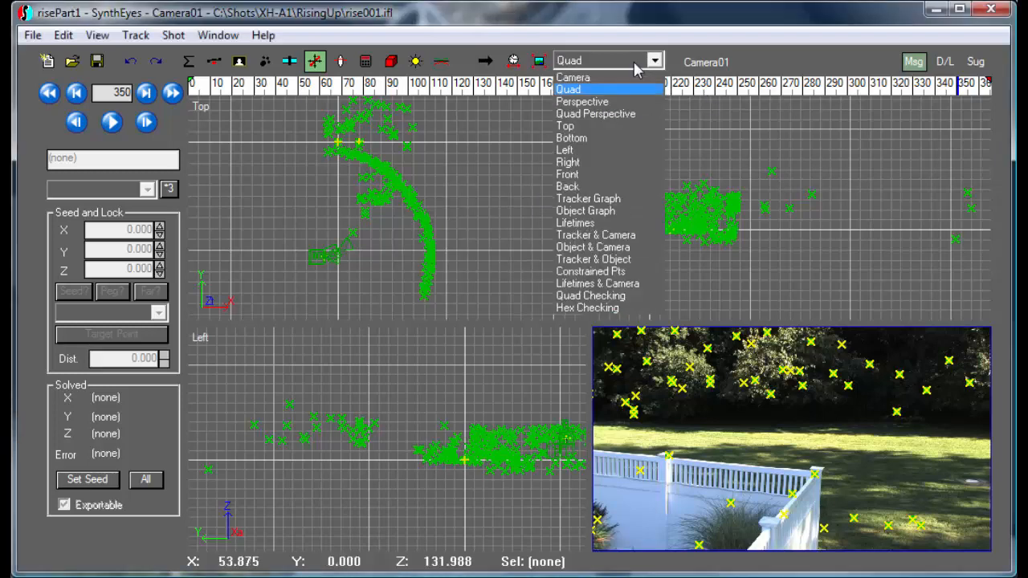
pyautogui.click(617, 212)
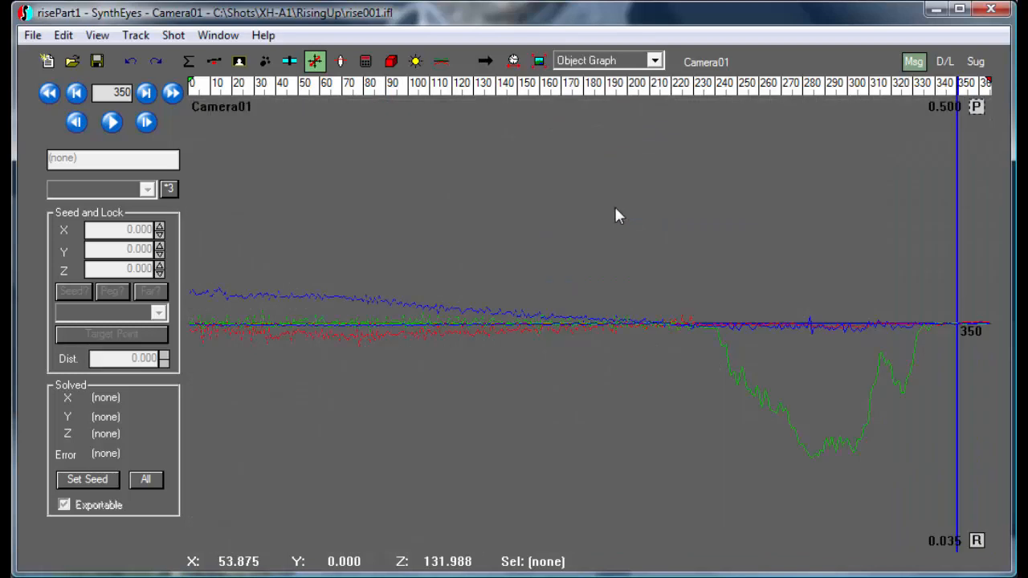
pyautogui.click(692, 86)
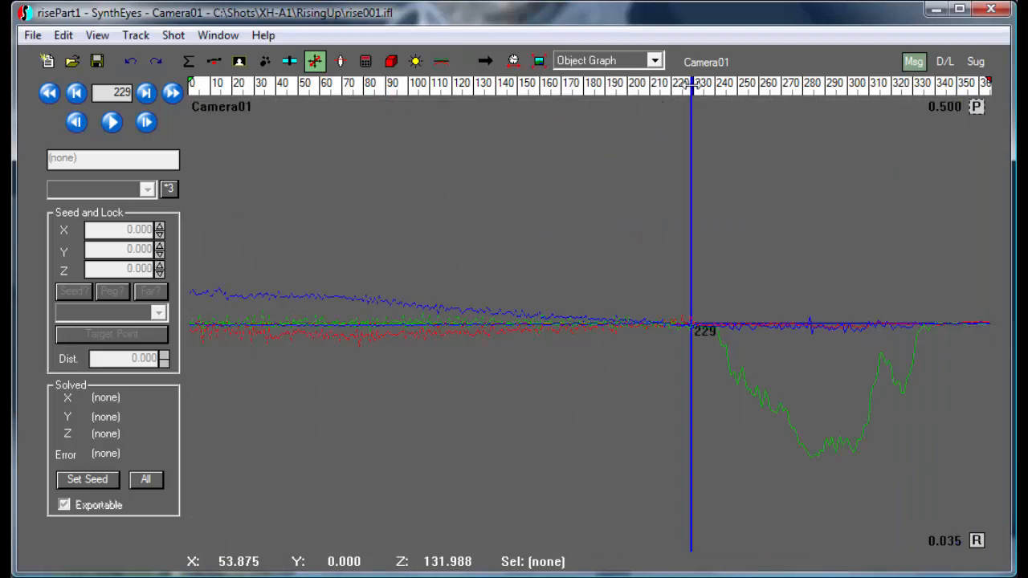
pyautogui.moveTo(691, 84)
pyautogui.mouseDown(button='right')
pyautogui.moveTo(650, 402)
pyautogui.moveTo(650, 522)
pyautogui.moveTo(528, 538)
pyautogui.moveTo(615, 461)
pyautogui.moveTo(699, 98)
pyautogui.moveTo(682, 88)
pyautogui.moveTo(695, 87)
pyautogui.mouseUp(button='right')
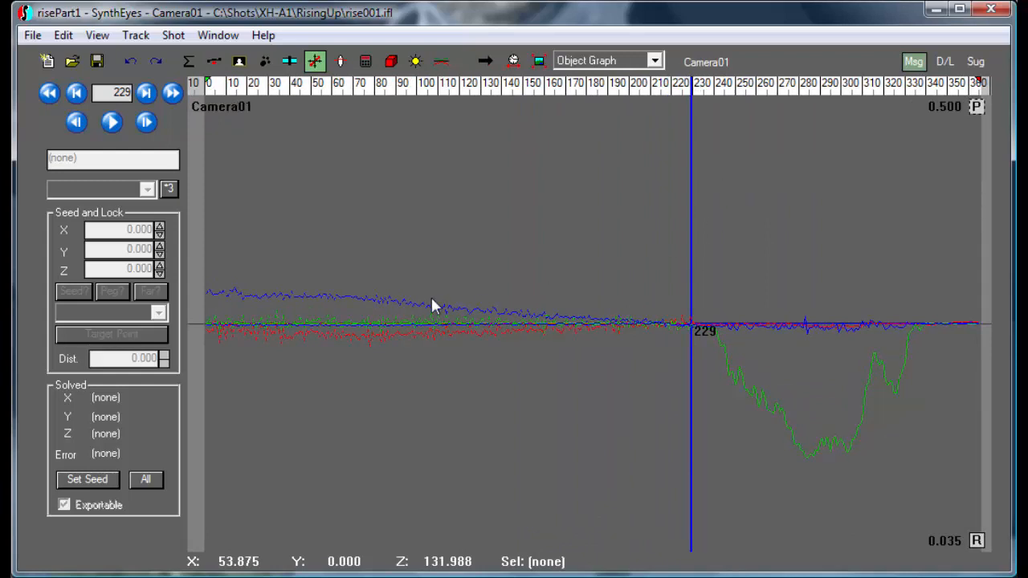